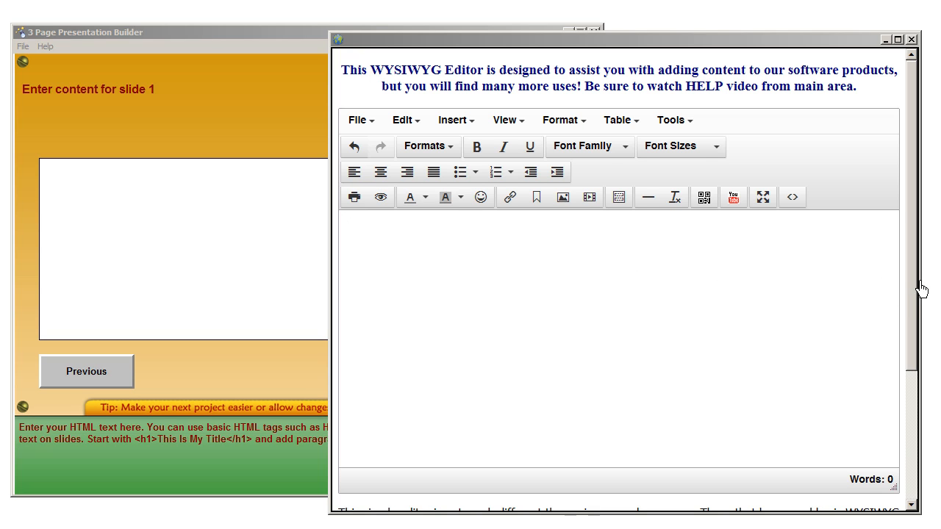
Step: Insert the "Img Align Right" template into the empty WYSIWYG editor
left_click_drag(915, 286, 924, 391)
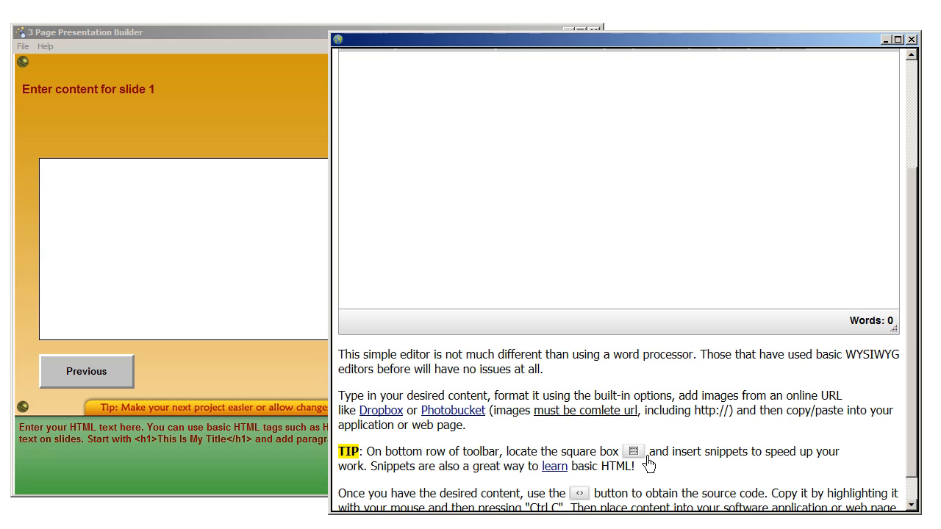
scroll(928, 397, "up", 3)
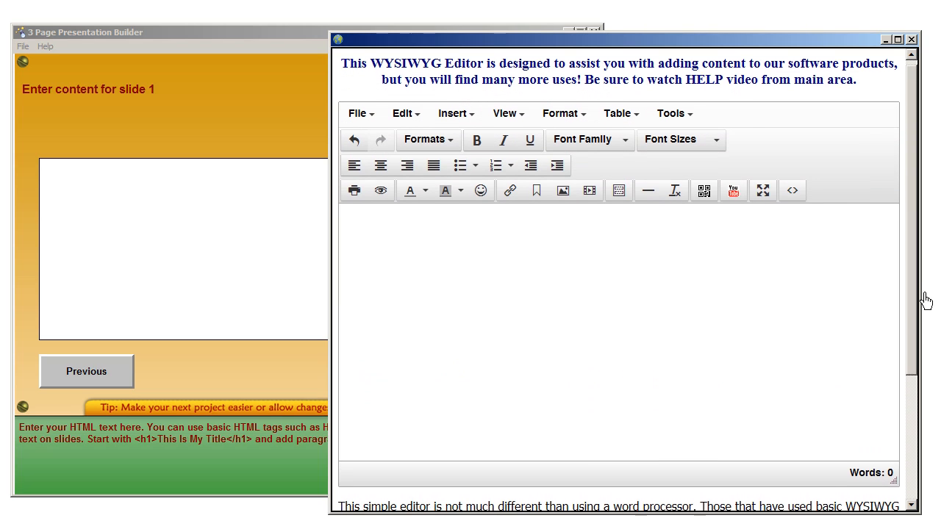
left_click(619, 195)
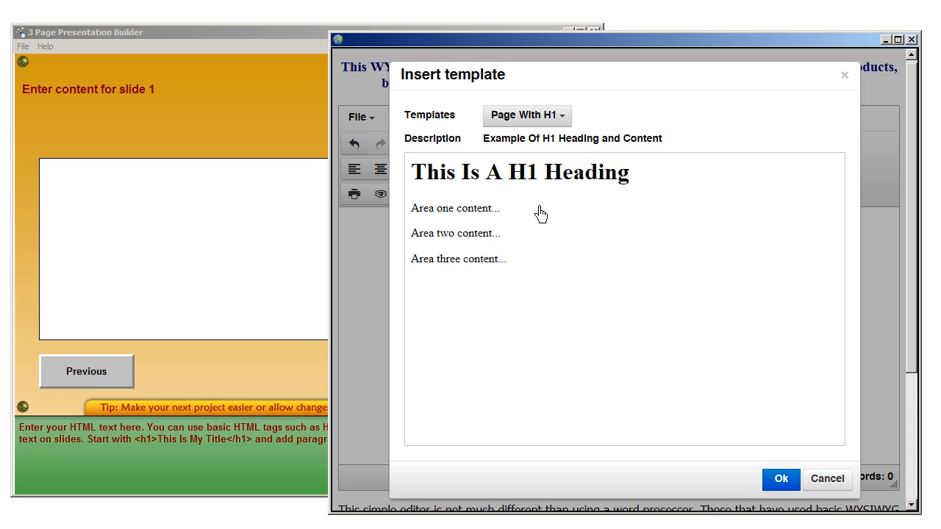
left_click(570, 119)
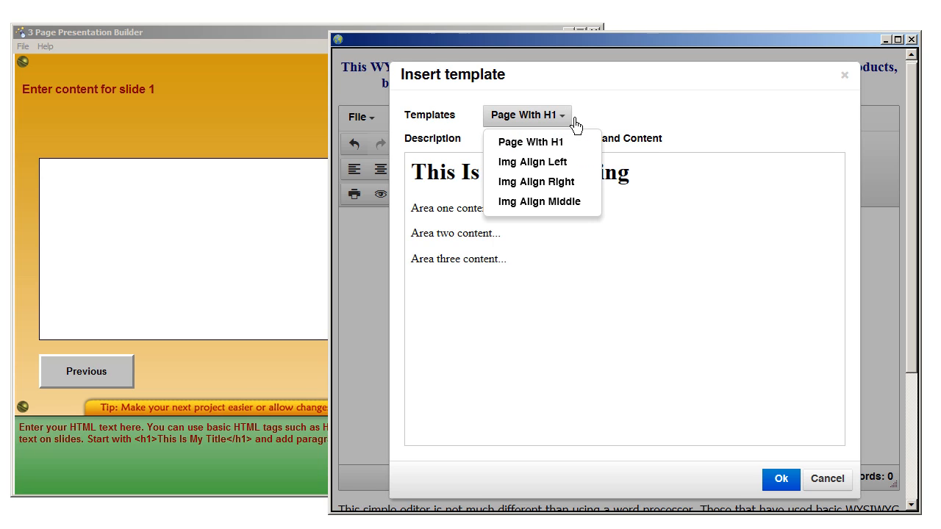
left_click(556, 192)
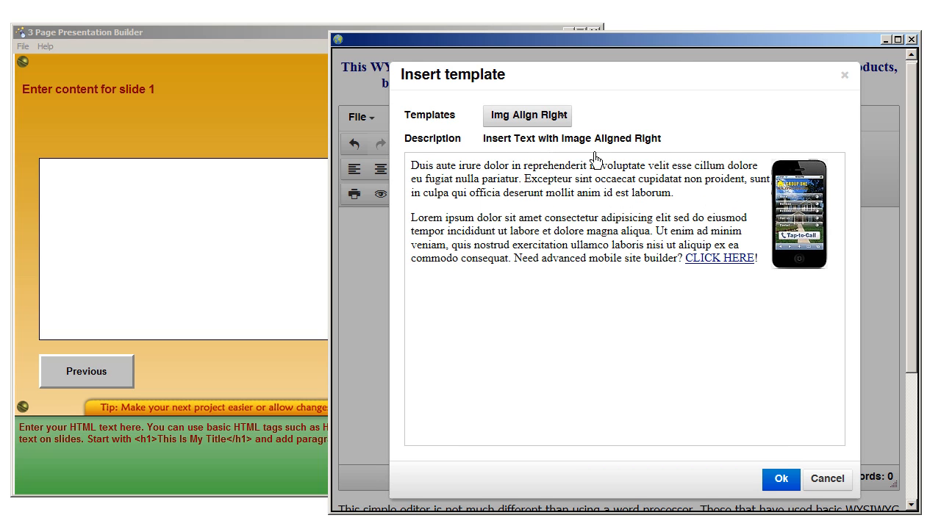
left_click(779, 480)
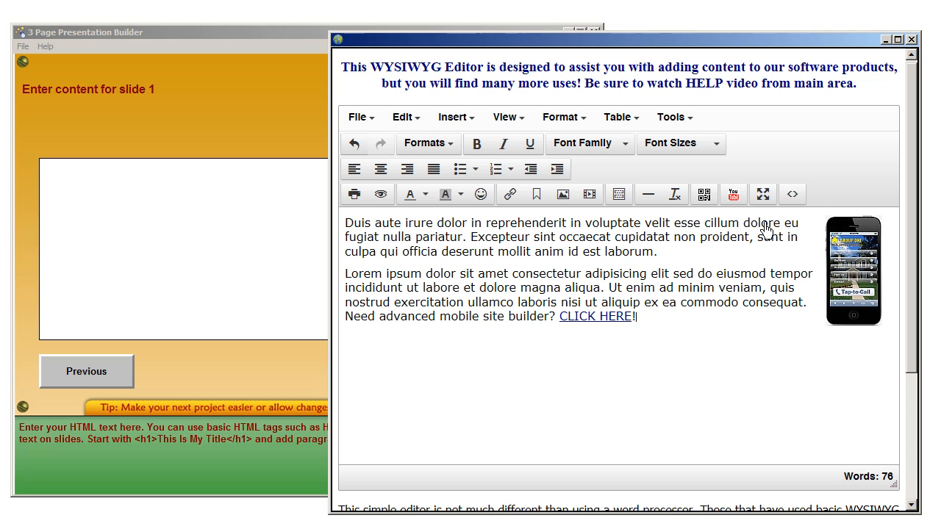
Step: Copy the template's full HTML source code and paste it into the slide 1 content box of 3 Page Presentation Builder
left_click(792, 195)
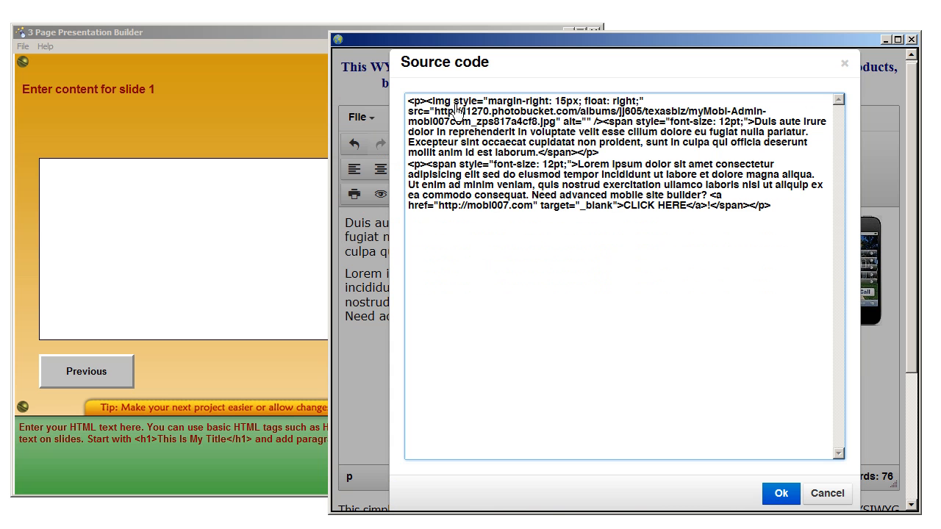
left_click_drag(770, 206, 421, 118)
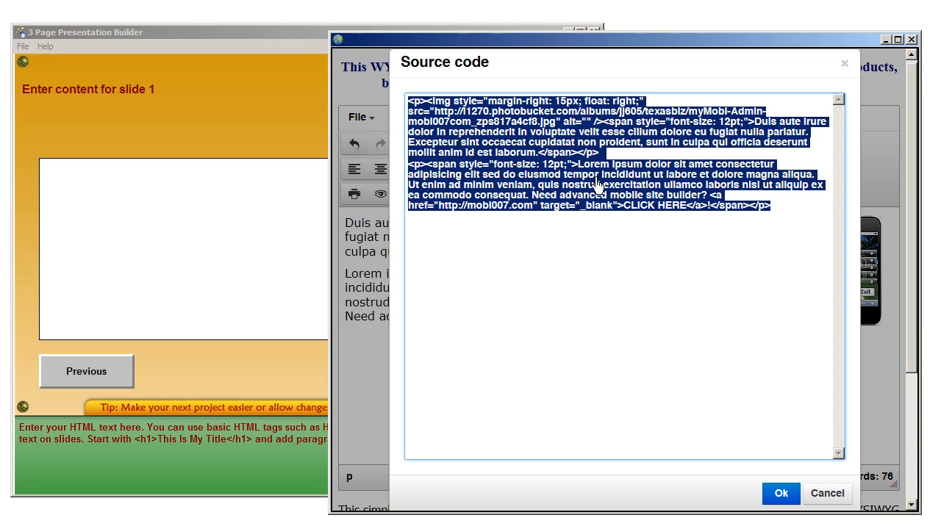
left_click(782, 493)
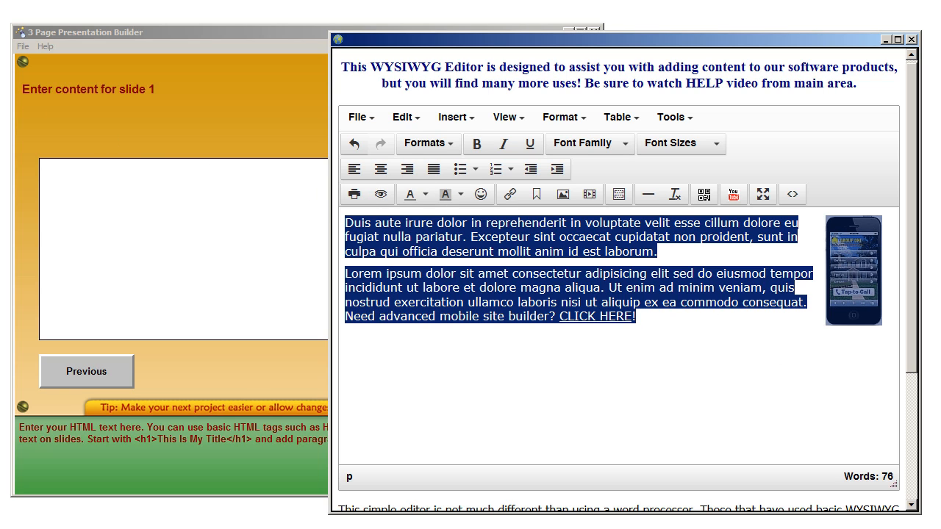
left_click(229, 37)
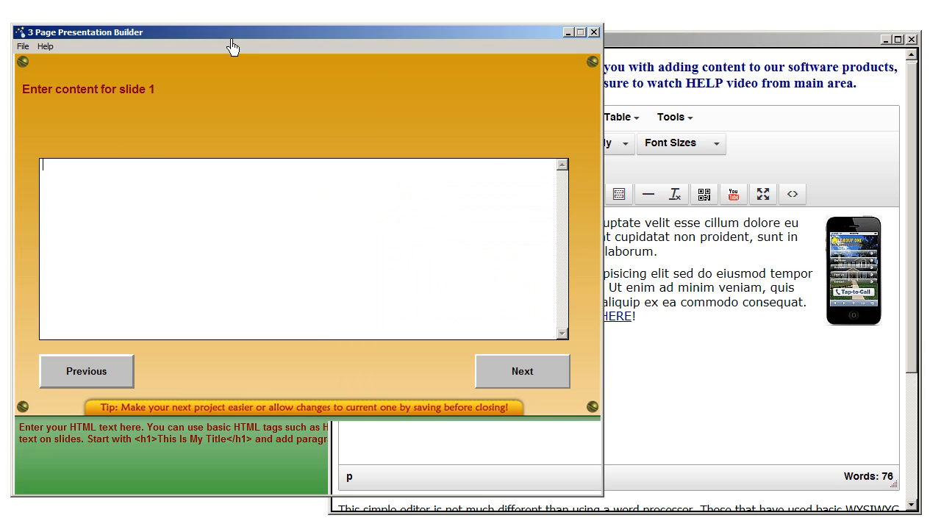
left_click(275, 195)
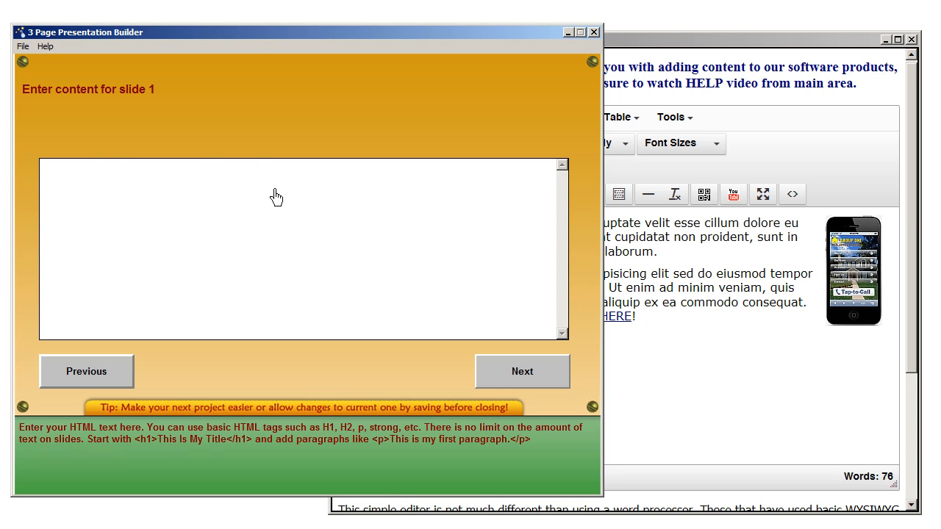
type("<p><img style=\"margin-right: 15px; float: right;\" src=\"http://i1270.photobucket.com/albums/jj605/texasbiz/myMobi-Admin-mobi007com_zps817a4cf8.jpg\" alt=\"\" /><span style=\"font-size: 12pt;\">Duis aute irure dolor in reprehenderit in voluptate velit esse cillum dolore eu fugiat nulla pariatur. Excepteur sint occaecat cupidatat non proident, sunt in culpa qui officia deserunt mollit anim id est laborum.</span></p><p><span style=\"font-size: 12pt;\">Lorem ipsum dolor sit amet consectetur adipisicing elit sed do eiusmod tempor incididunt ut labore et dolore magna aliqua. Ut enim ad minim veniam, quis nostrud exercitation ullamco laboris nisi ut aliquip ex ea commodo consequat. Need advanced mobile site builder? <a href=\"http://mobi007.com\" target=\"_blank\">CLICK HERE</a>!</span></p>")
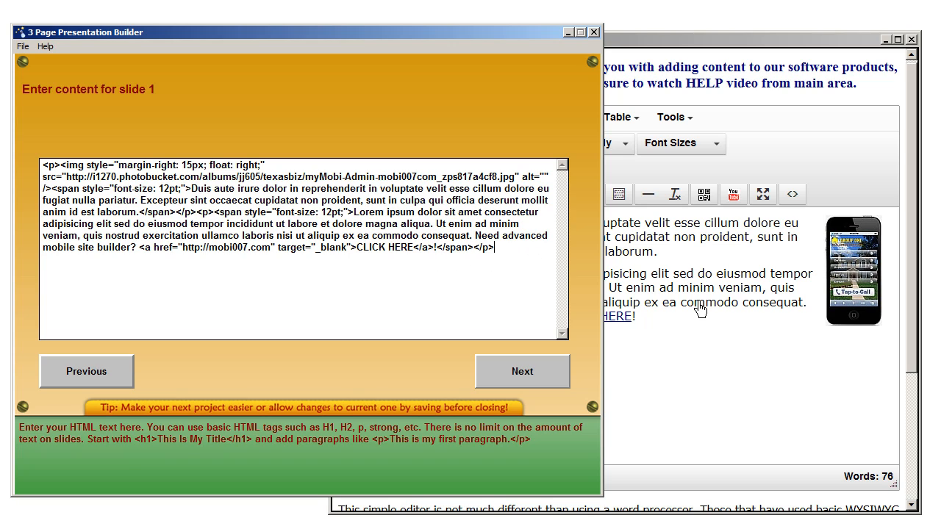
Step: Back in the WYSIWYG editor, insert the "Img Align Left" template below the existing content
left_click(792, 52)
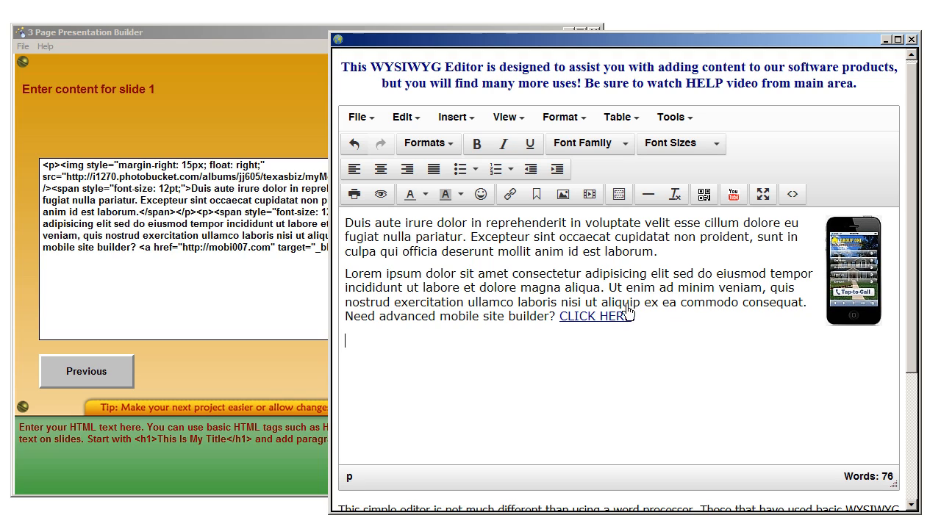
left_click(619, 194)
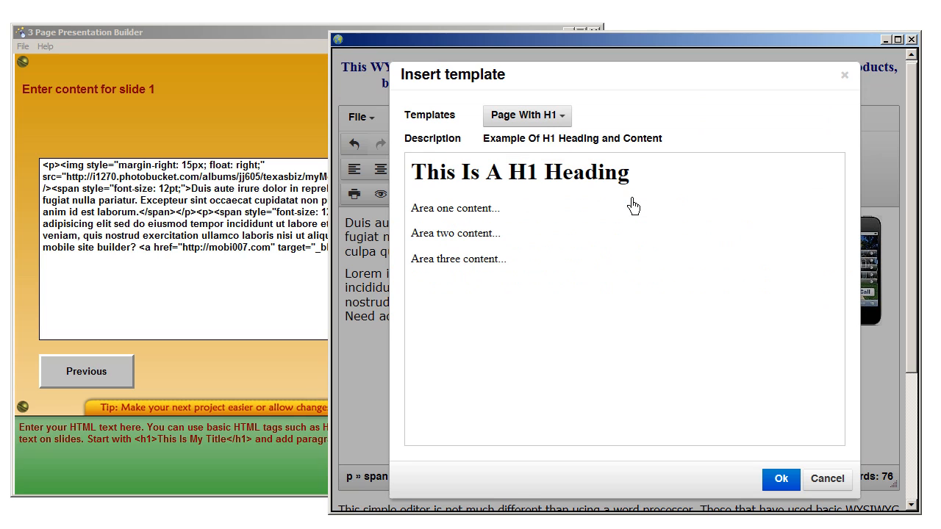
left_click(563, 116)
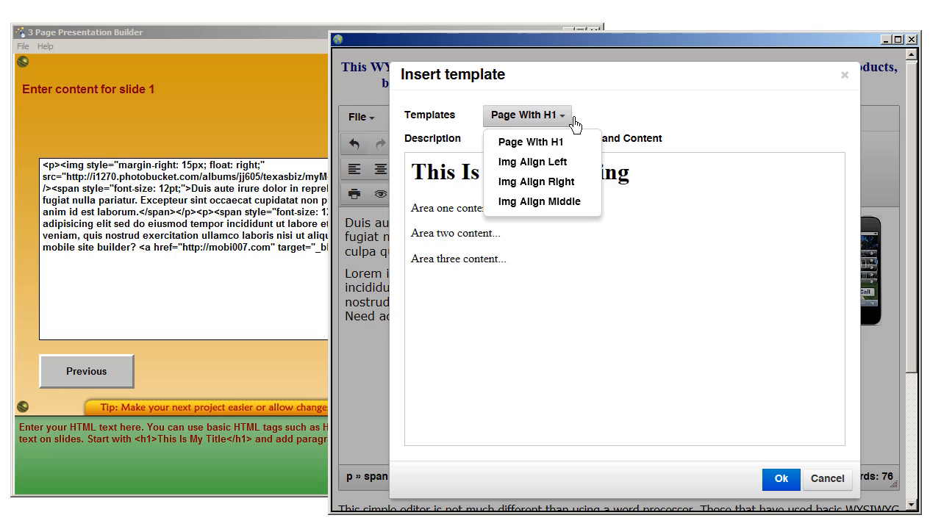
left_click(570, 163)
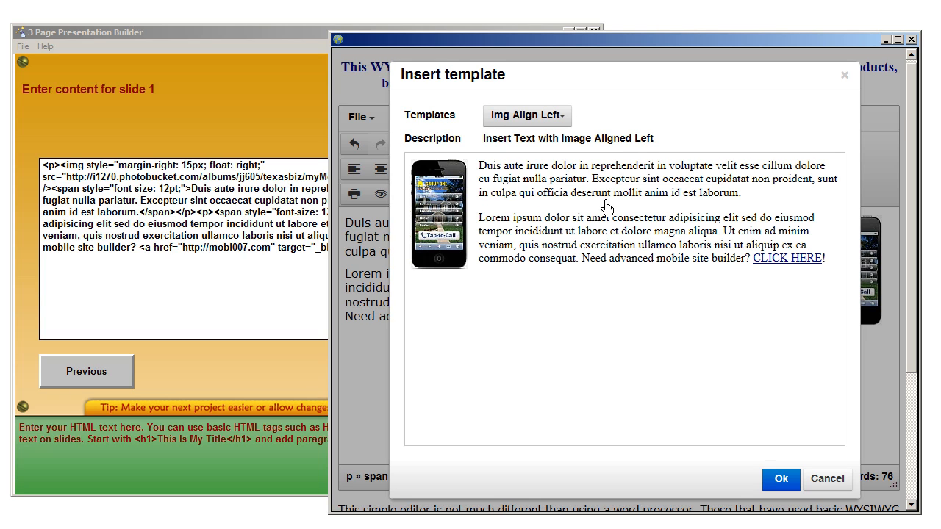
left_click(780, 479)
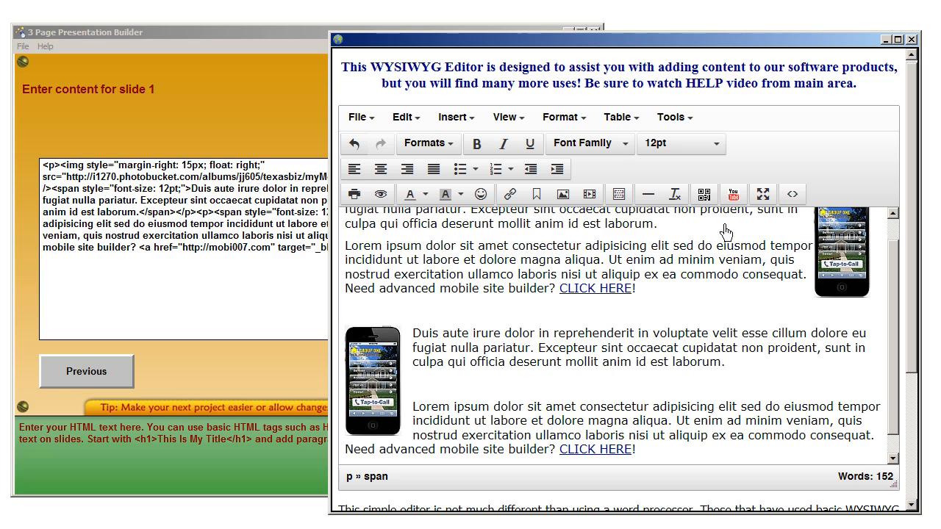
Step: In the source code, delete the blank <p>&nbsp;</p> line between the two paragraphs of the left-aligned image block
left_click(792, 194)
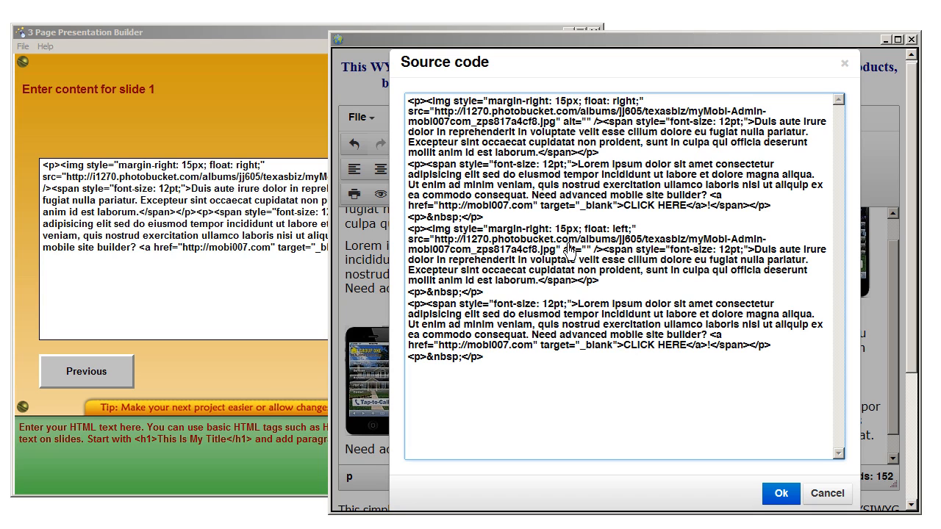
left_click(500, 222)
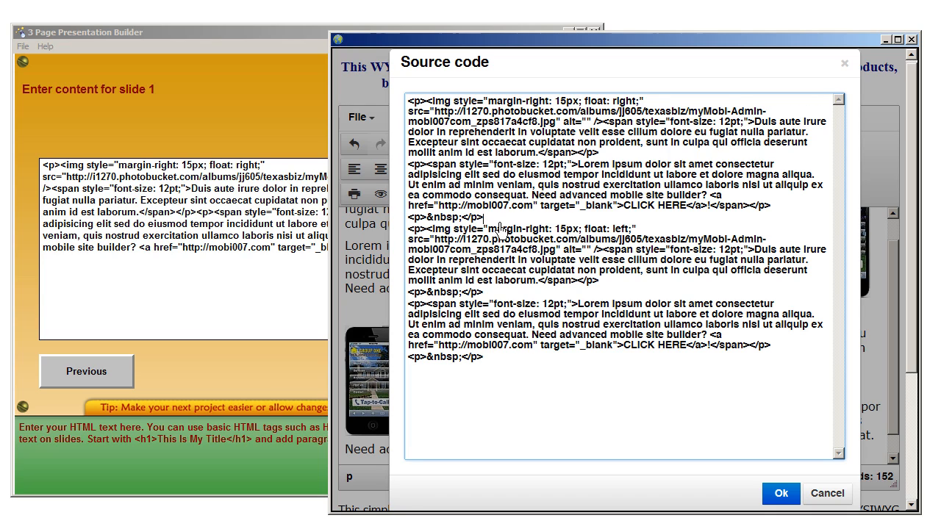
left_click_drag(500, 229, 422, 231)
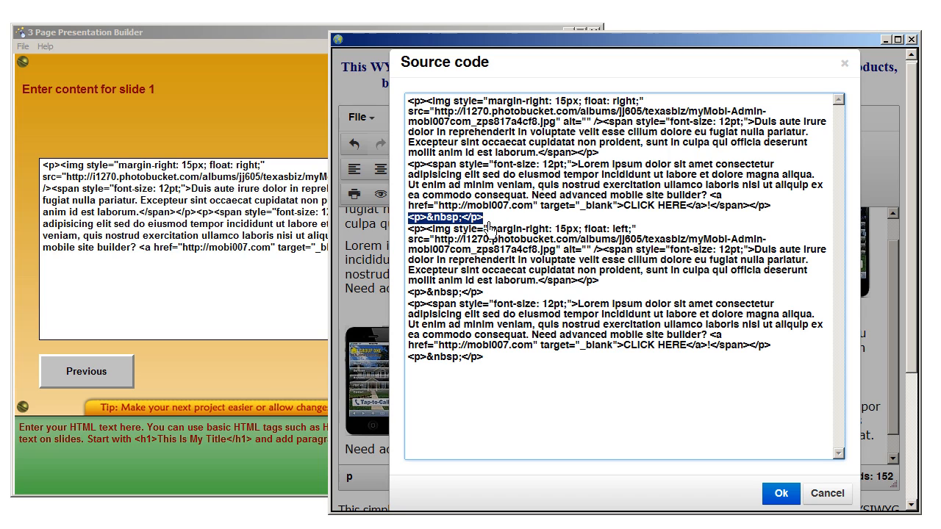
left_click(772, 214)
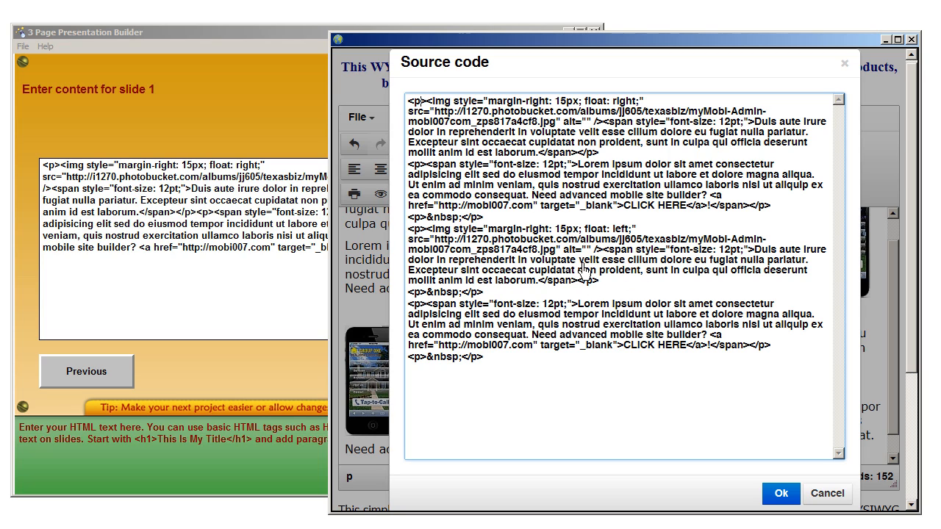
left_click_drag(485, 294, 408, 295)
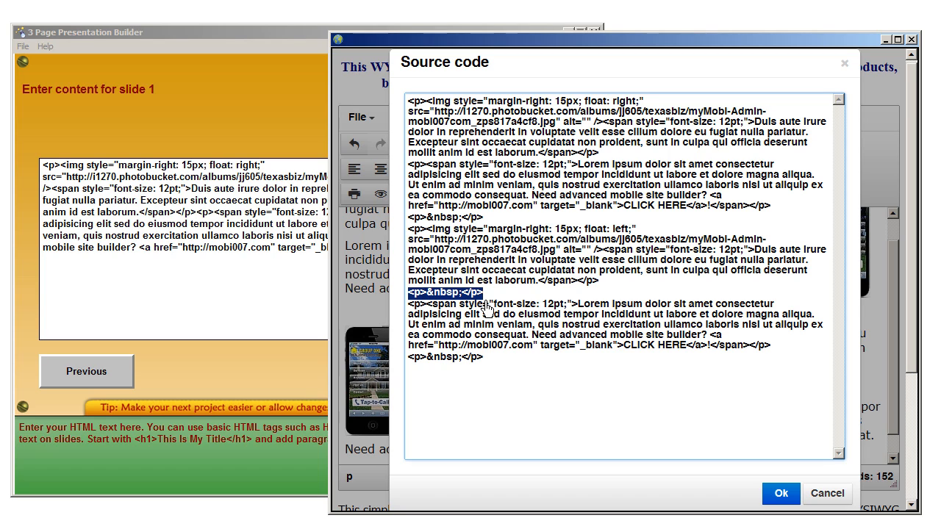
key("Delete")
key("Delete")
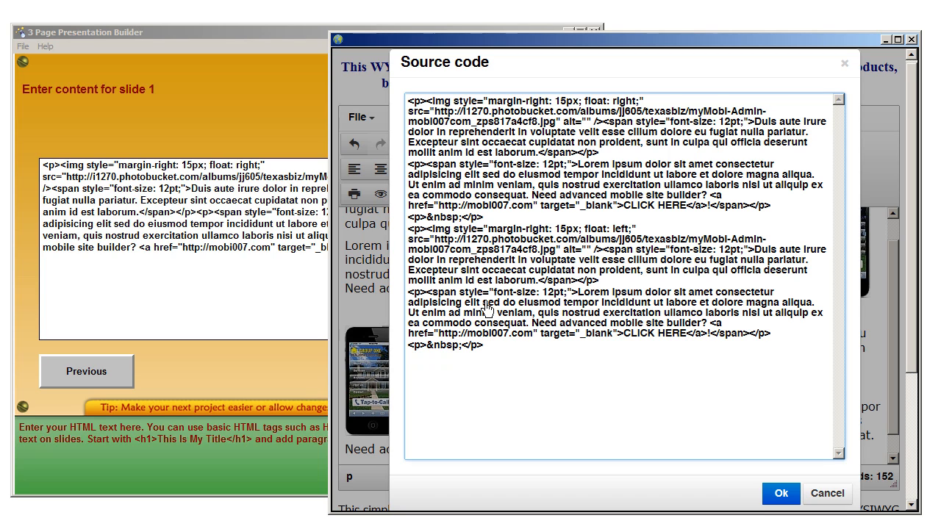
Step: Copy the left-aligned image block's code through the final blank paragraph and paste it below the existing code for slide 1 in the Presentation Builder
left_click_drag(507, 360, 393, 239)
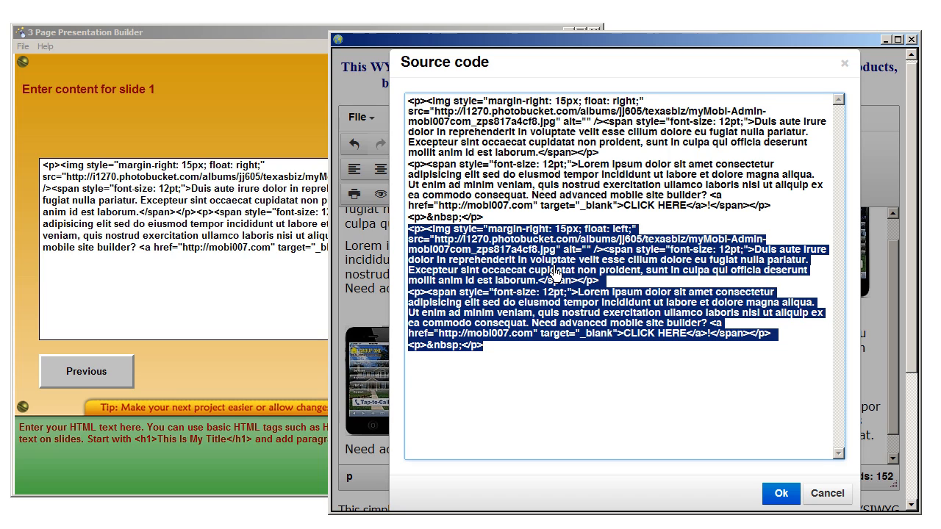
left_click(795, 499)
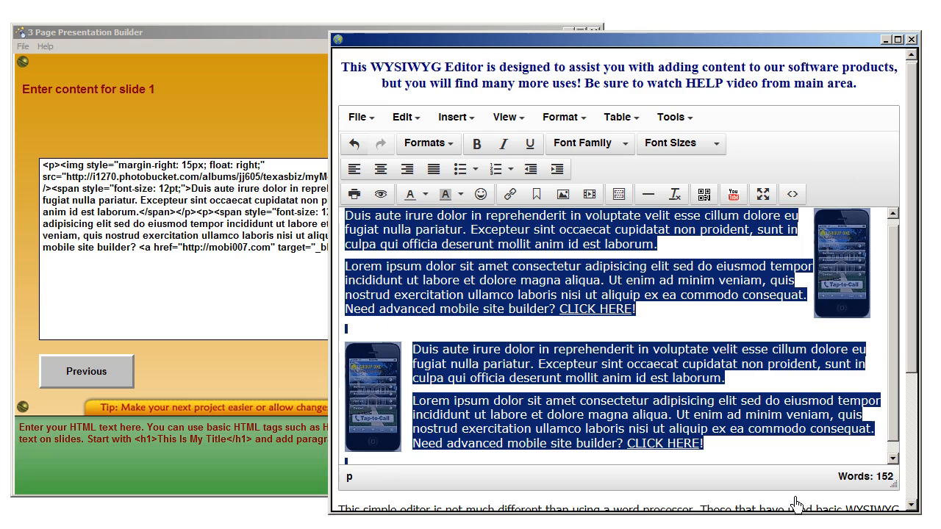
left_click(692, 379)
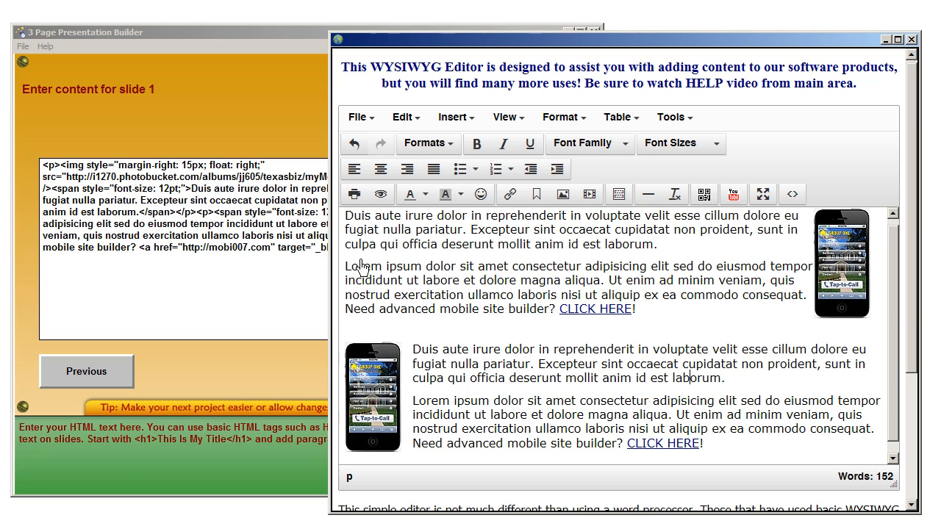
left_click(300, 250)
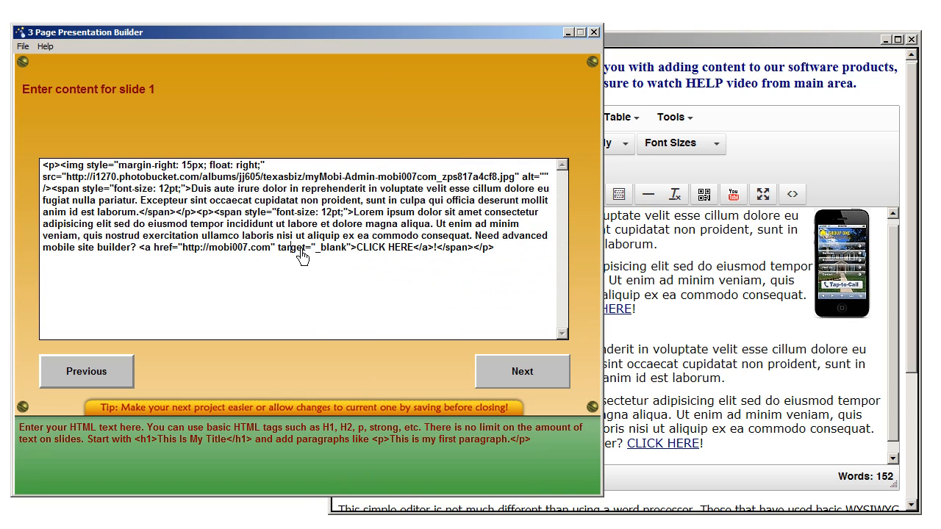
left_click(513, 257)
type("<p><img style=\"margin-right: 15px; float: left;\" src=\"http://i1270.photobucket.com/albums/jj605/texasbiz/myMobi-Admin-mobi007com_zps817a4cf8.jpg\" alt=\"\" /><span style=\"font-size: 12pt;\">Duis aute irure dolor in reprehenderit in voluptate velit esse cillum dolore eu fugiat nulla pariatur. Excepteur sint occaecat cupidatat non proident, sunt in culpa qui officia deserunt mollit anim id est laborum.</span></p><p><span style=\"font-size: 12pt;\">Lorem ipsum dolor sit amet consectetur adipisicing elit sed do eiusmod tempor incididunt ut labore et dolore magna aliqua. Ut enim ad minim veniam, quis nostrud exercitation ullamco laboris nisi ut aliquip ex ea commodo consequat. Need advanced mobile site builder? <a href=\"http://mobi007.com\" target=\"_blank\">CLICK HERE</a>!</span></p> <p>&nbsp;</p>")
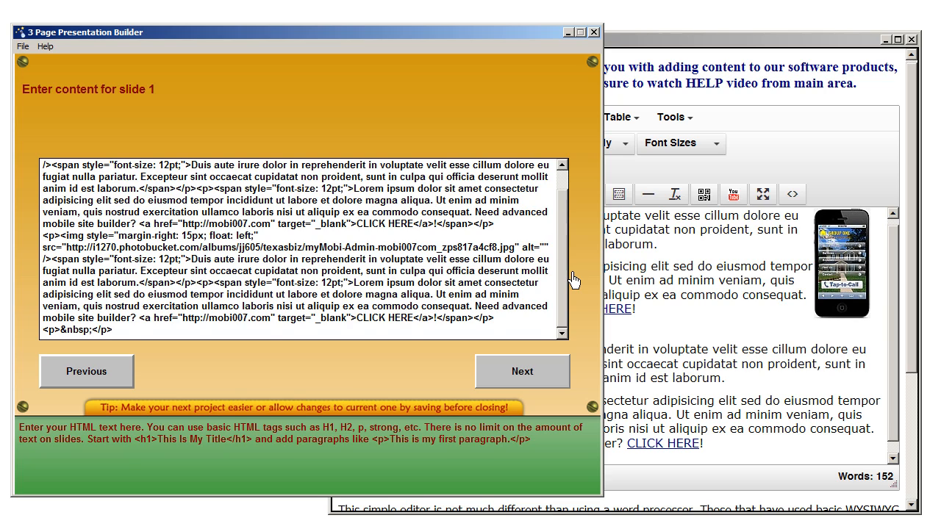
scroll(573, 280, "up", 1)
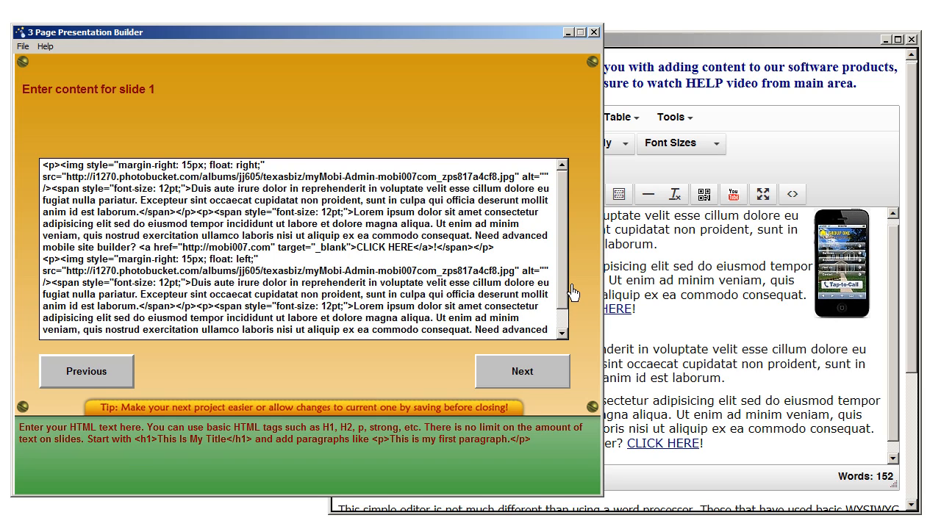
Step: Return to the WYSIWYG editor and delete all of its source code to empty the document
left_click(765, 55)
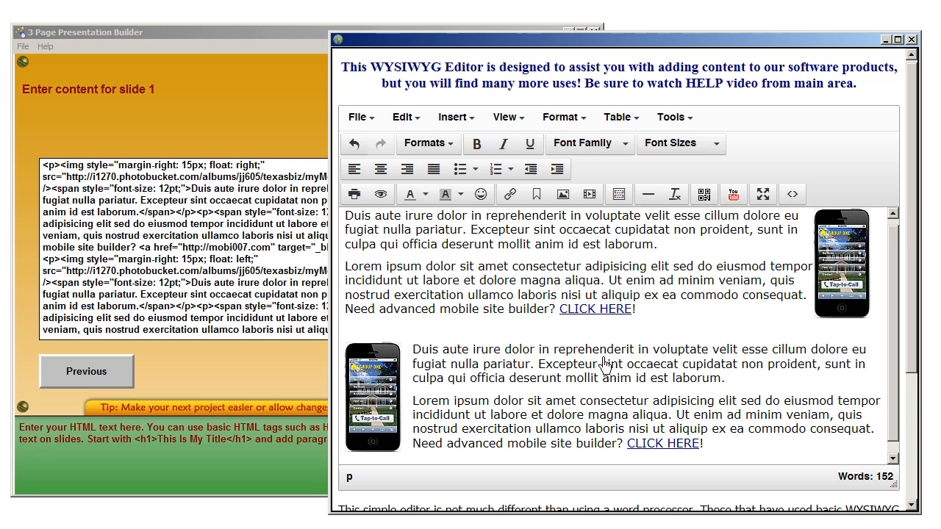
left_click(793, 195)
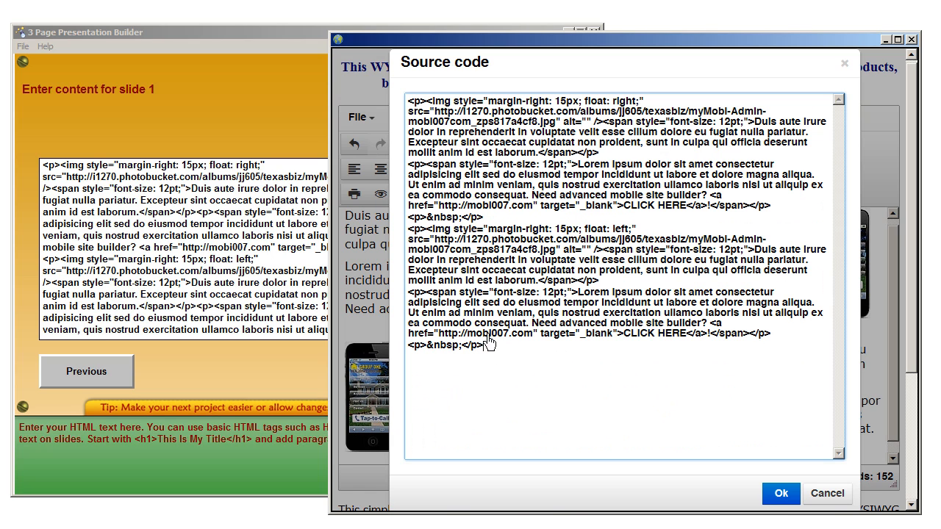
left_click_drag(487, 344, 397, 109)
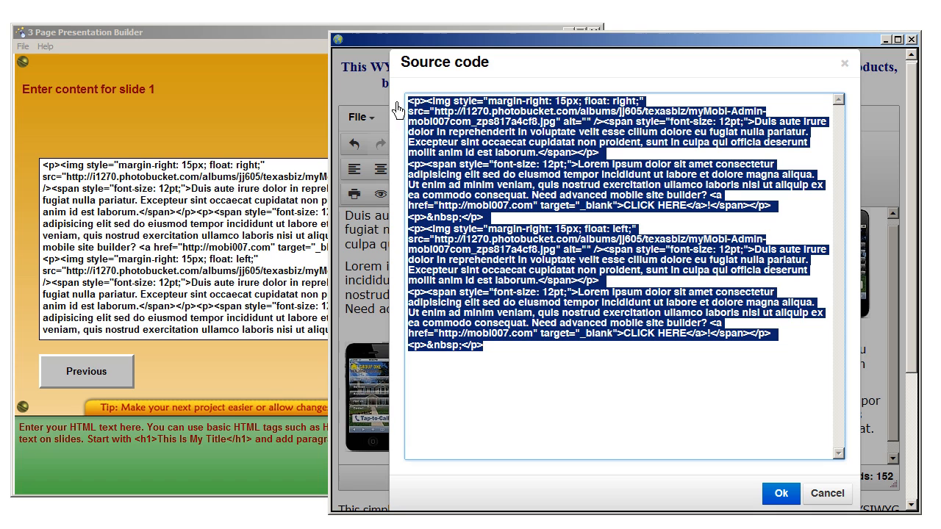
key("Delete")
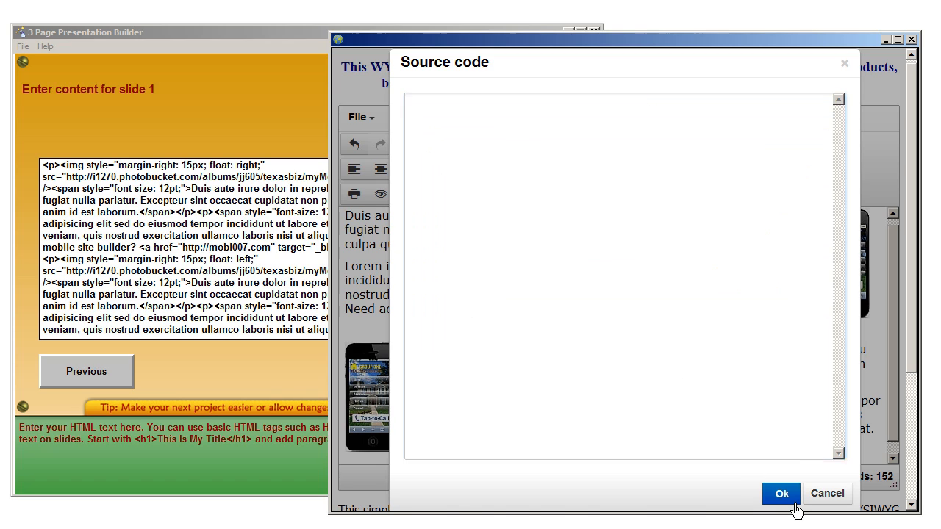
left_click(781, 494)
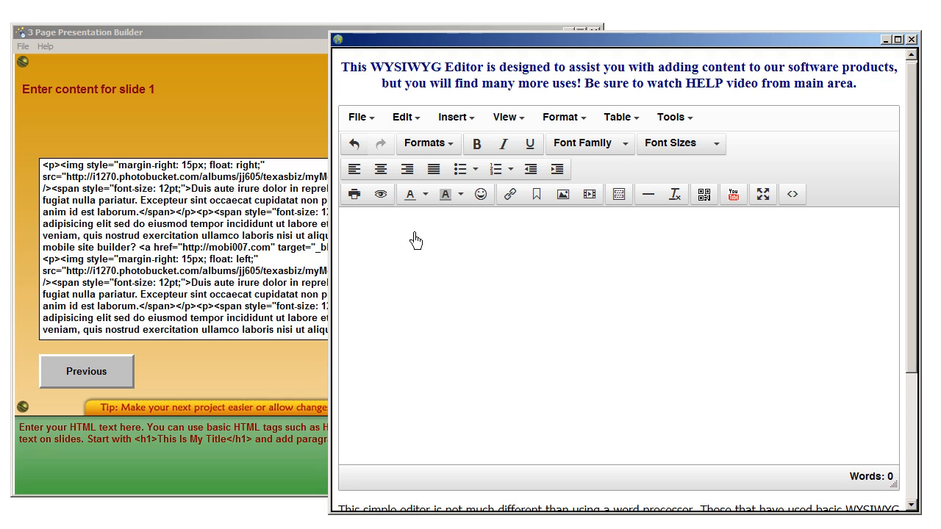
Step: Enter "Header" and "This is some content" as separate paragraphs and open their source code
type("Header")
left_click(792, 194)
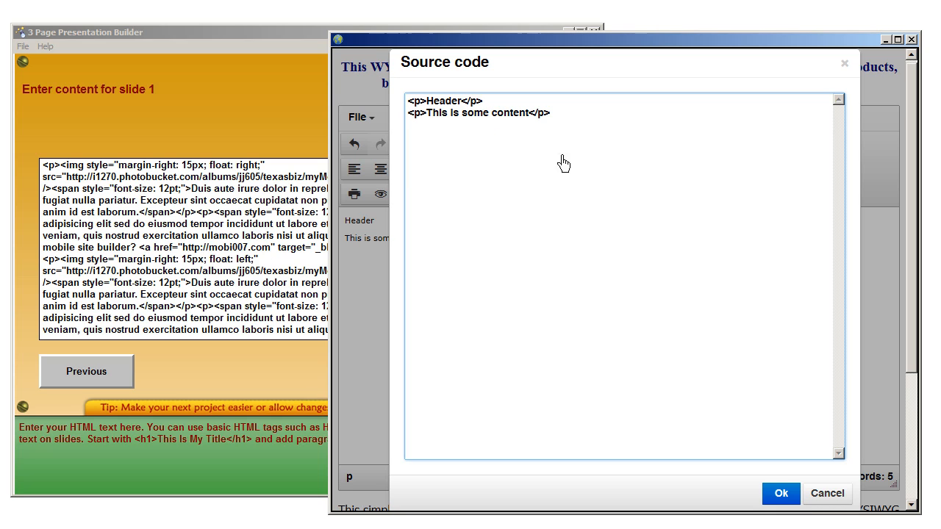
Step: Close the source code and apply the Header 1 format to the "Header" line
left_click(842, 500)
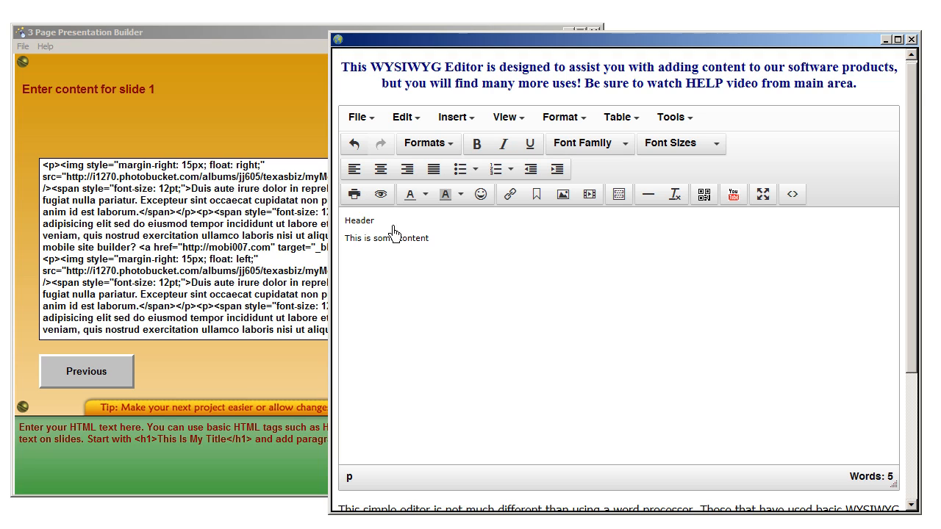
left_click_drag(396, 226, 351, 233)
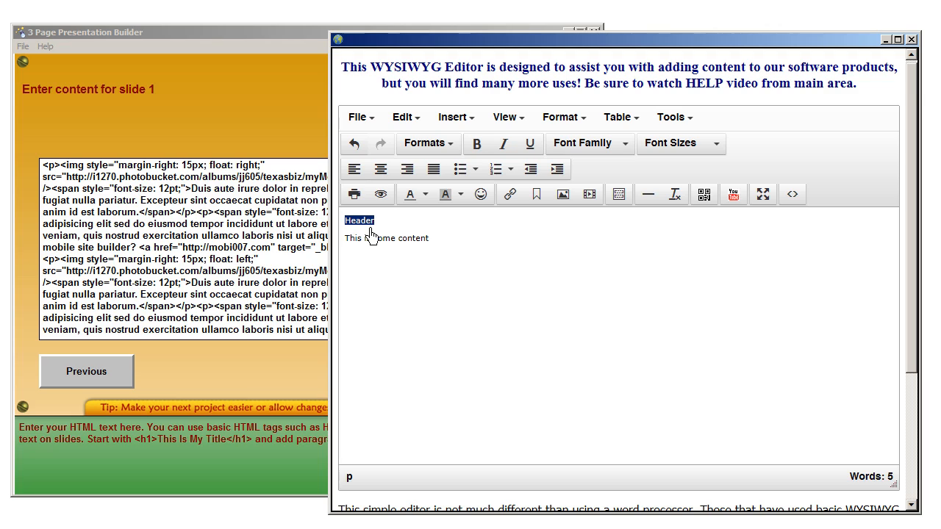
left_click(456, 145)
mouse_move(465, 180)
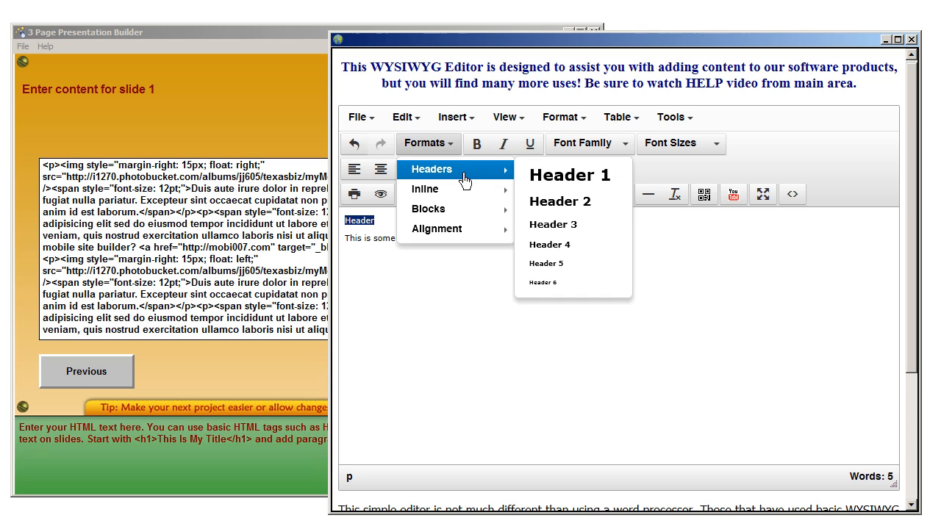
left_click(566, 177)
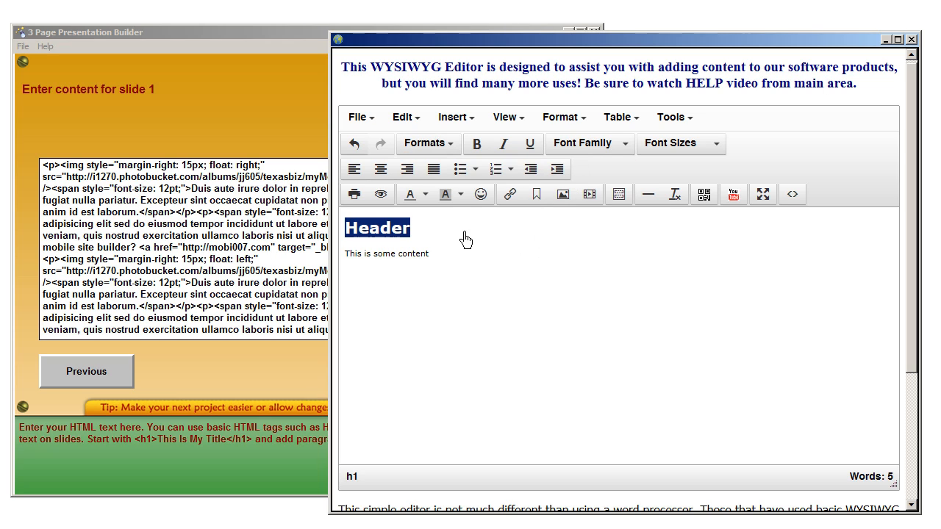
left_click(431, 236)
Step: Set the "This is some content" paragraph to the Tahoma font at 12pt
left_click(445, 269)
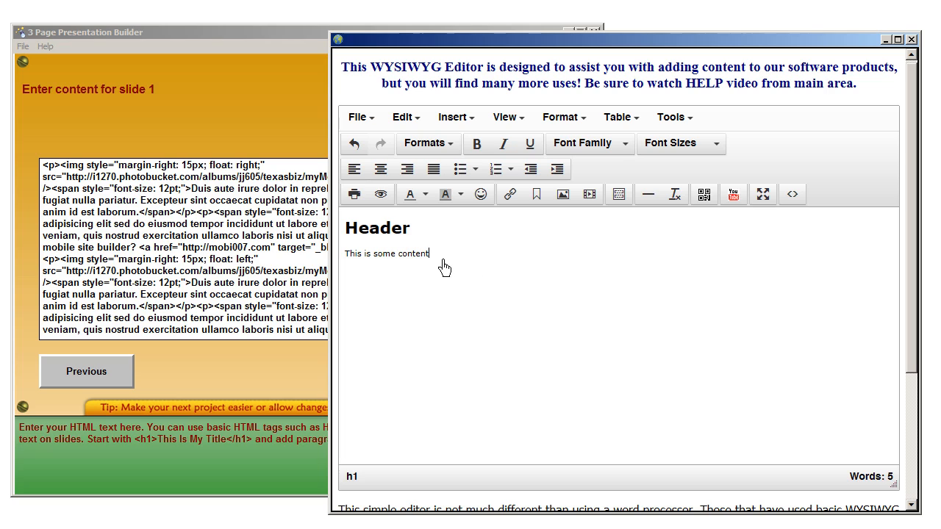
left_click_drag(452, 266, 366, 272)
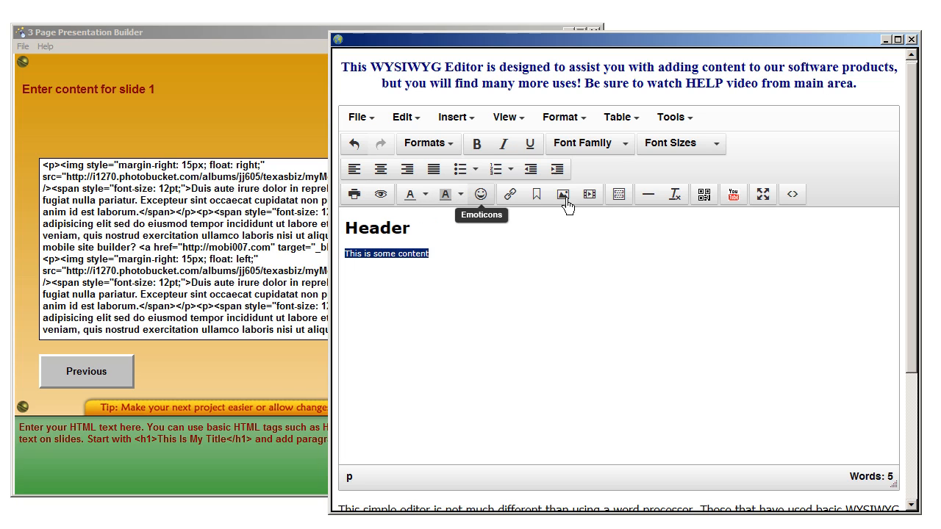
left_click(639, 147)
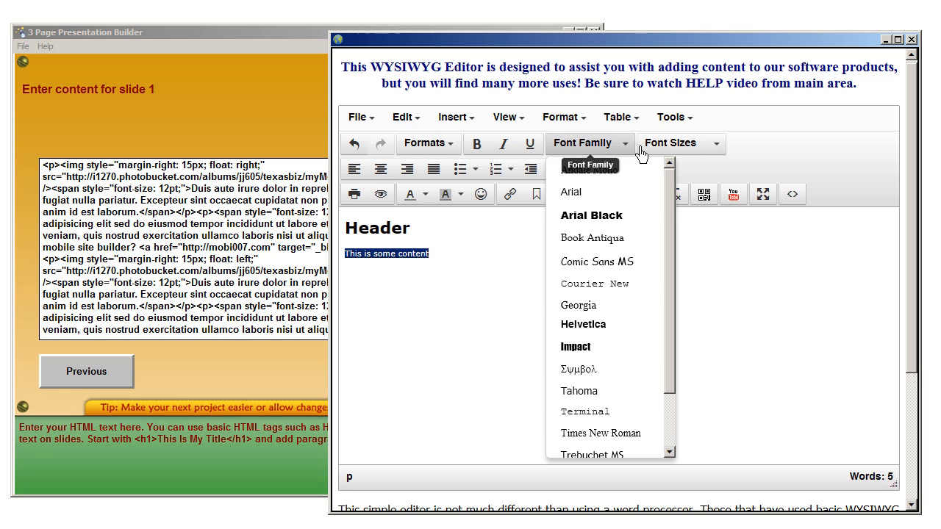
scroll(617, 312, "down", 3)
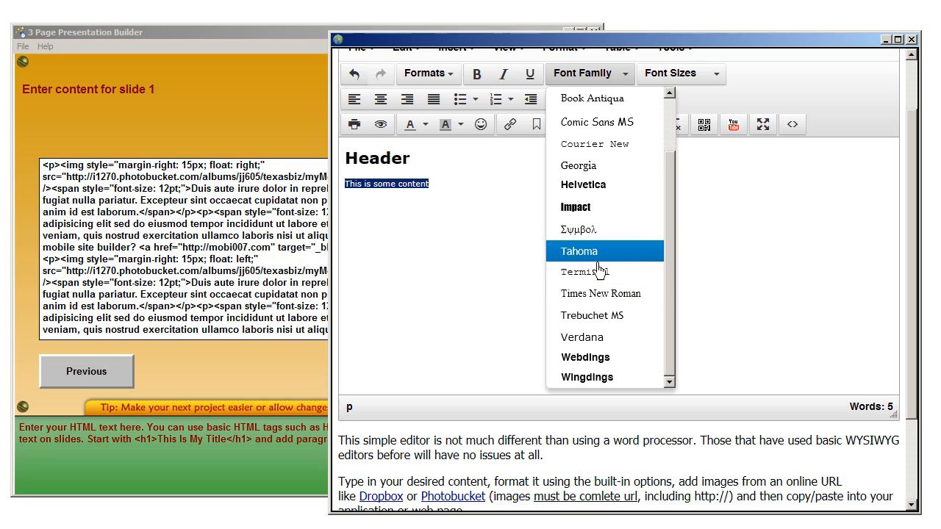
left_click(596, 267)
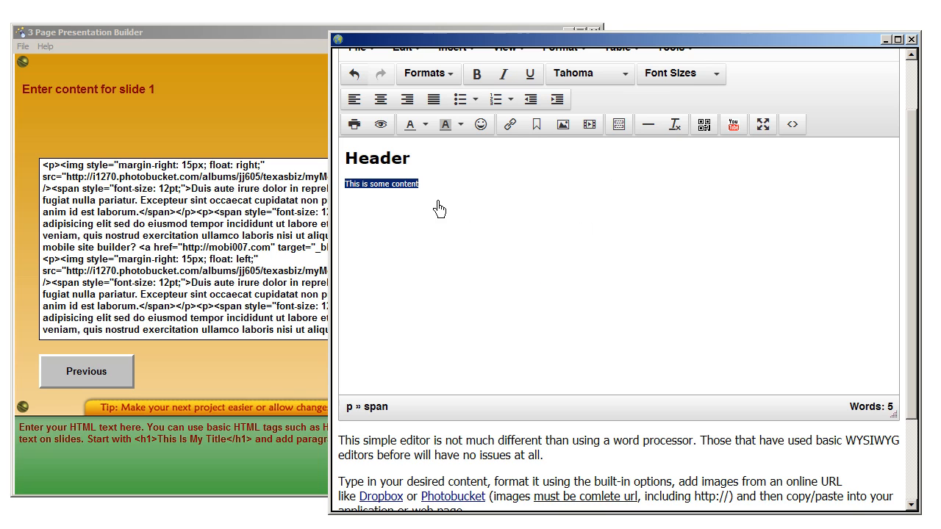
scroll(926, 169, "up", 2)
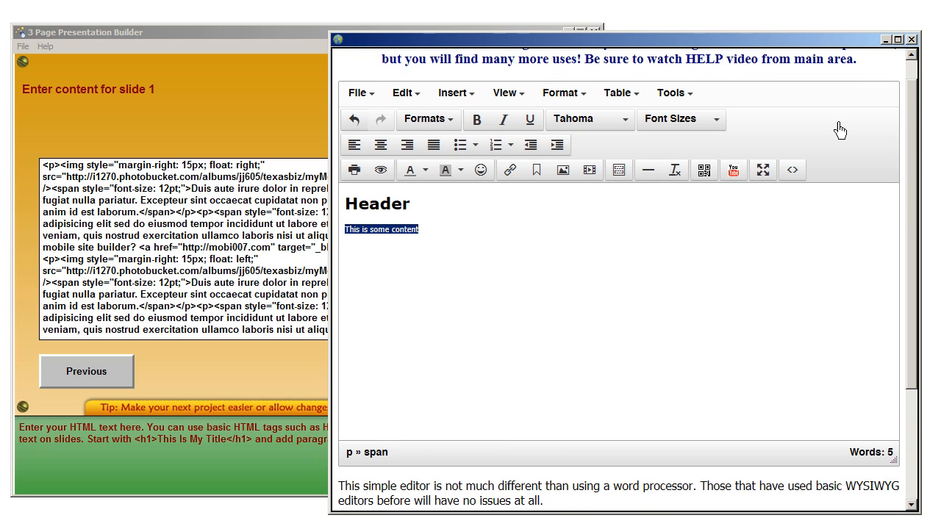
left_click(666, 122)
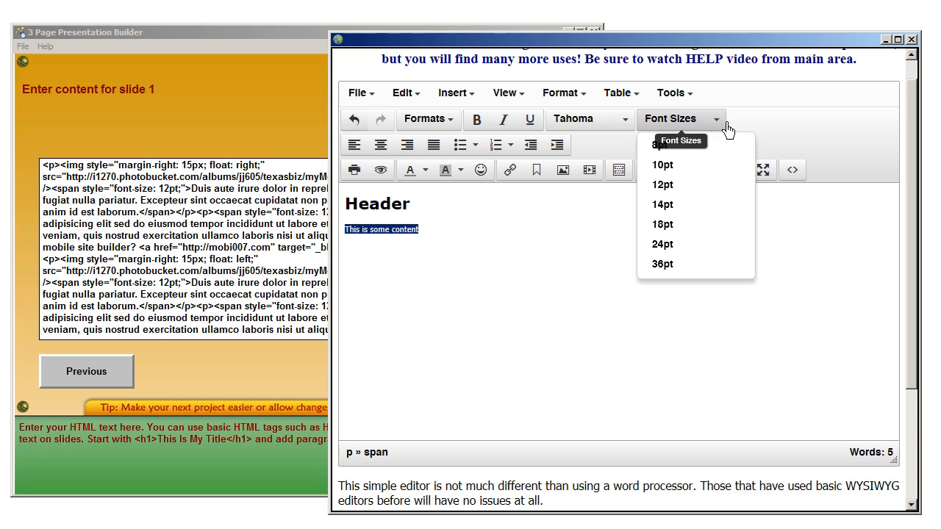
left_click(683, 186)
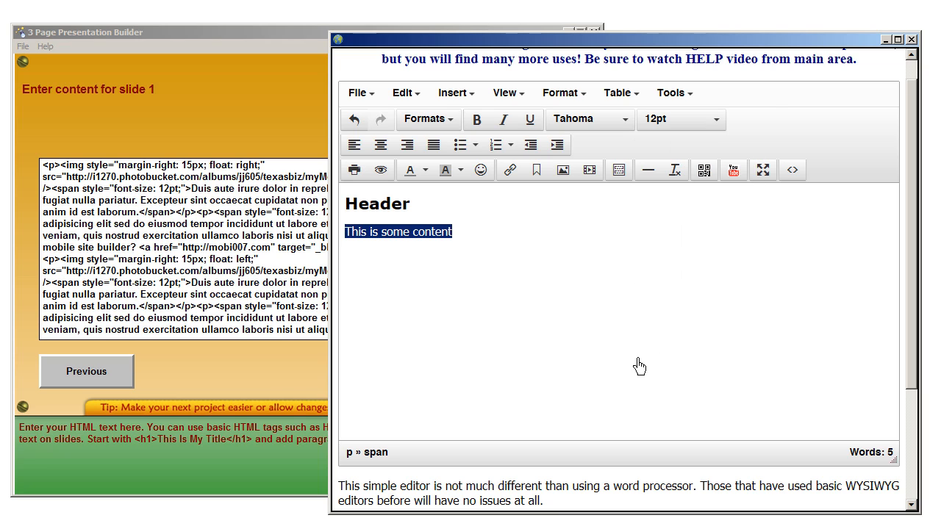
left_click(474, 245)
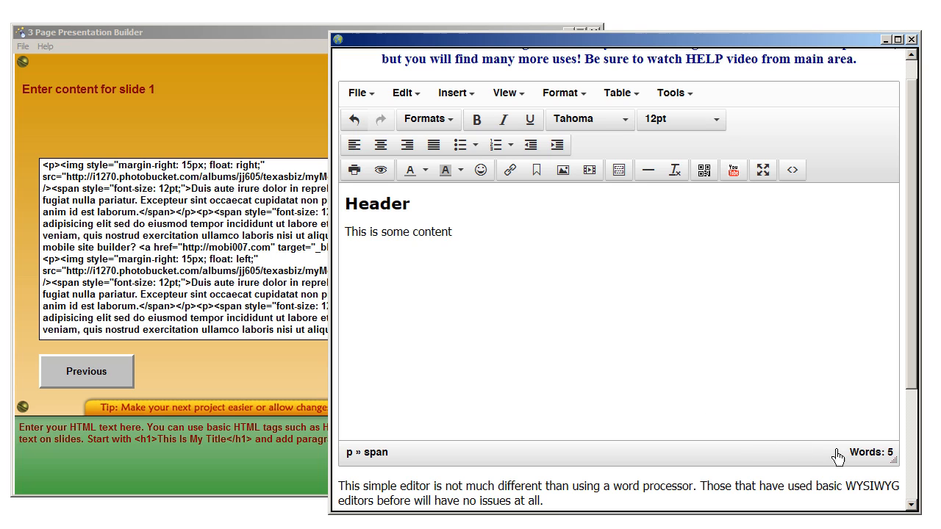
Step: Copy the document's full source code and paste it on a new line above the existing slide 1 code in the Presentation Builder
left_click(792, 170)
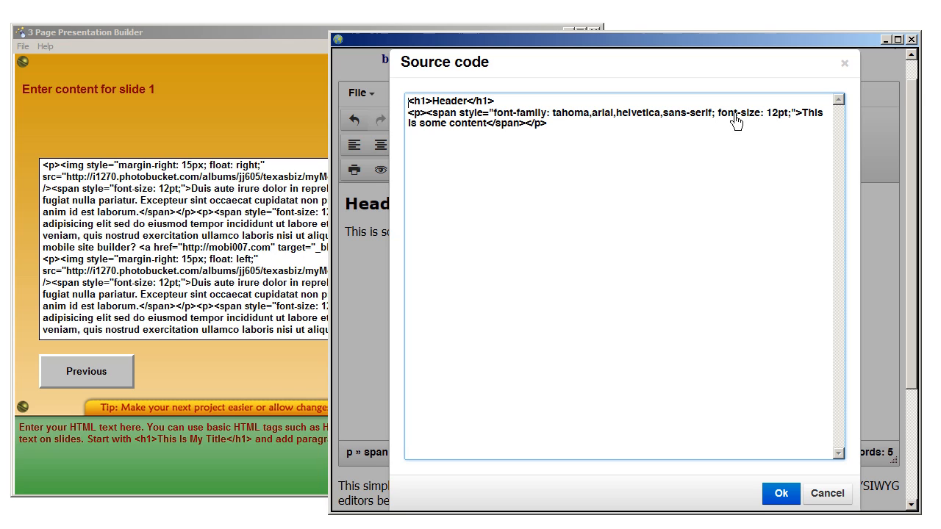
left_click_drag(563, 130, 423, 114)
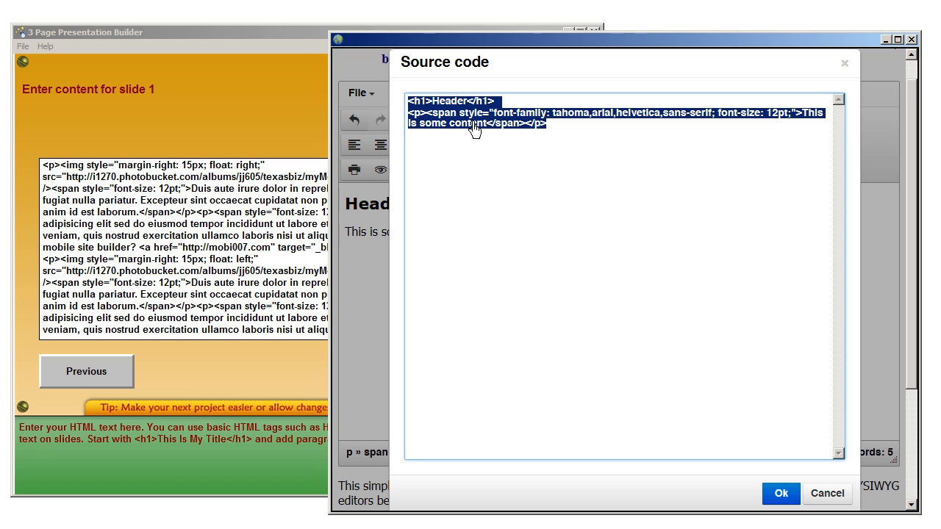
left_click(794, 498)
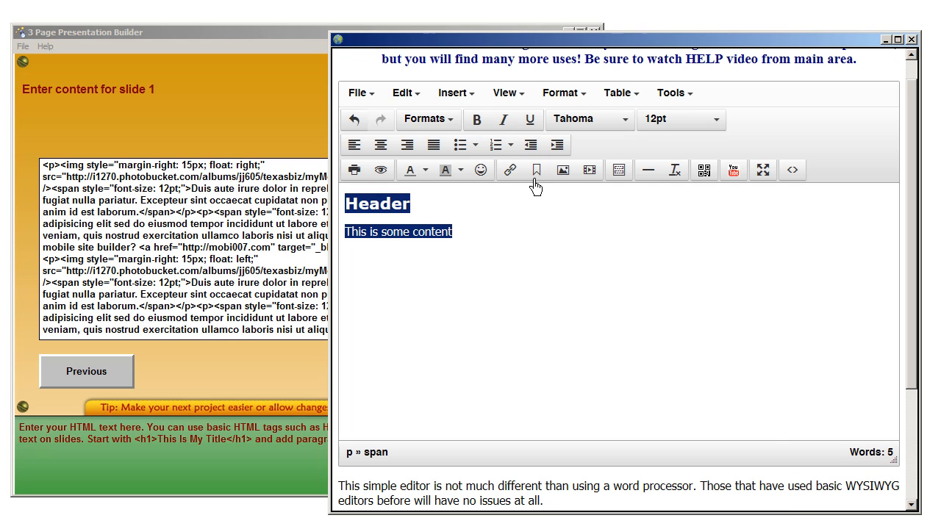
left_click(313, 36)
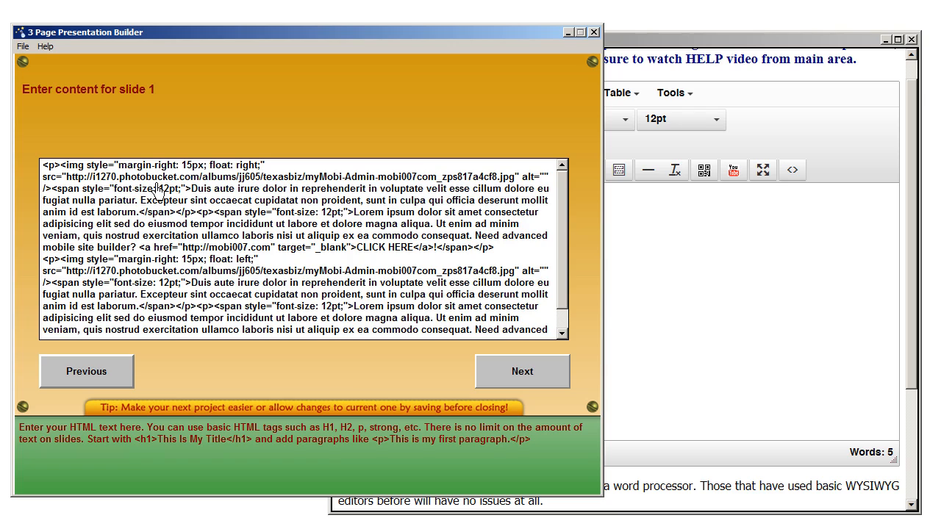
key("Return")
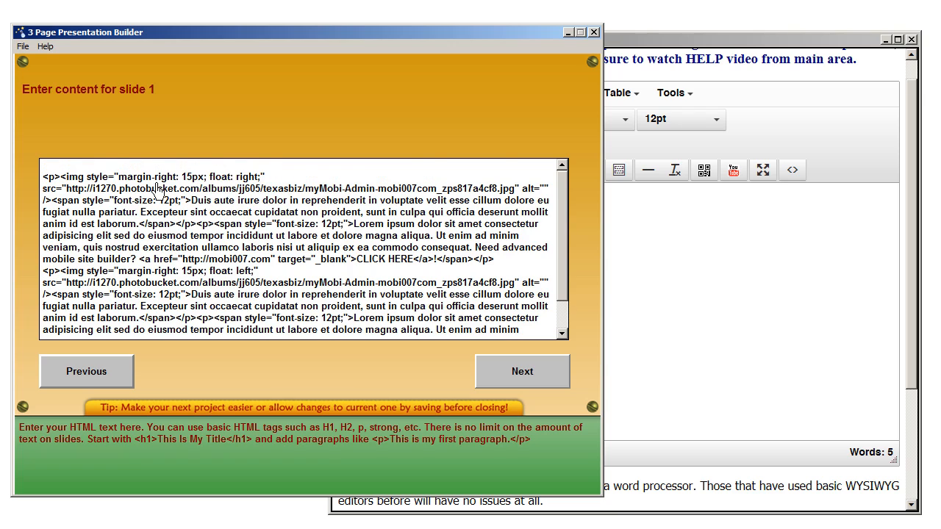
type("<h1>Header</h1><p><span style=\"font-family: tahoma,arial,helvetica,sans-serif; font-size: 12pt;\">This is some content</span></p>")
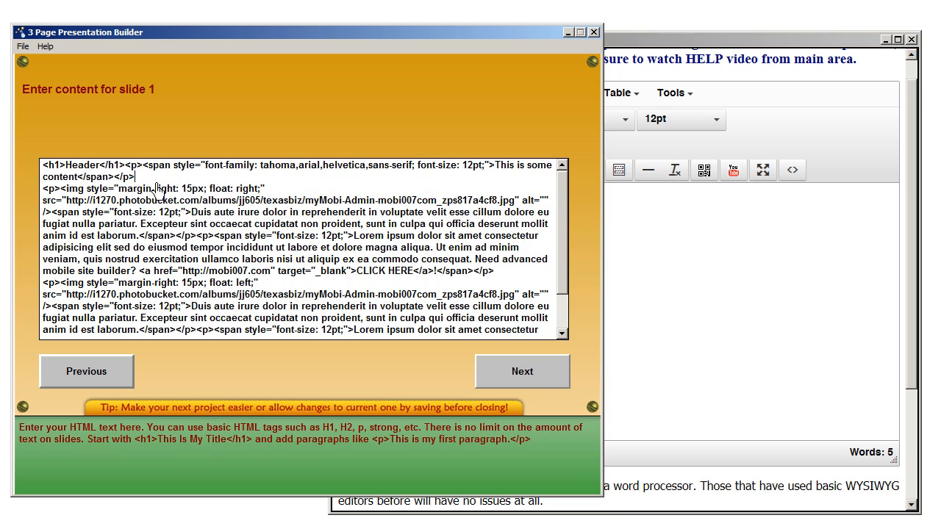
Step: Return to the WYSIWYG editor and color the "Header" heading text red
left_click(772, 41)
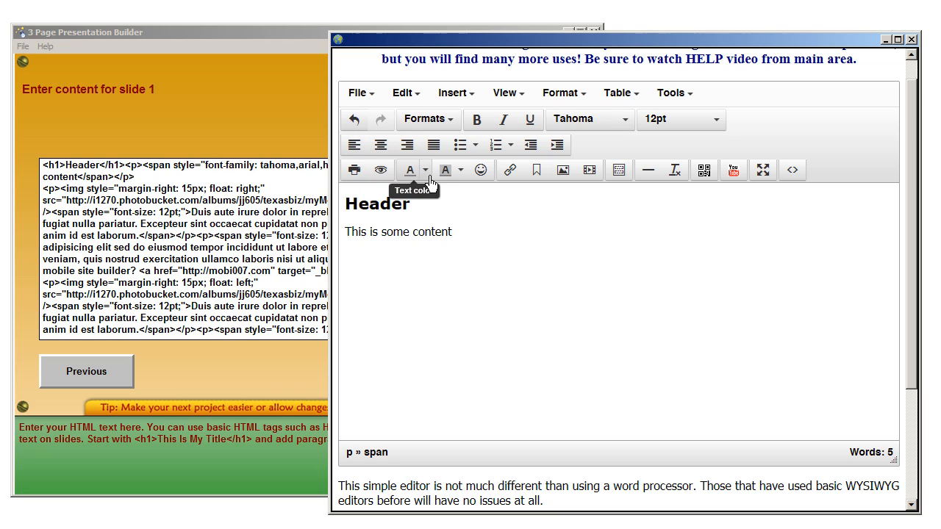
key("ctrl+a")
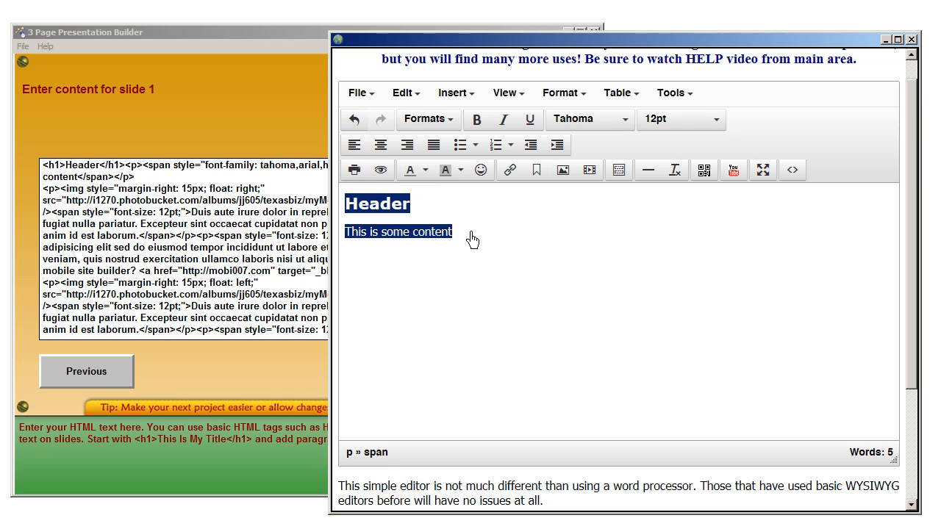
left_click(439, 208)
left_click_drag(432, 213, 345, 215)
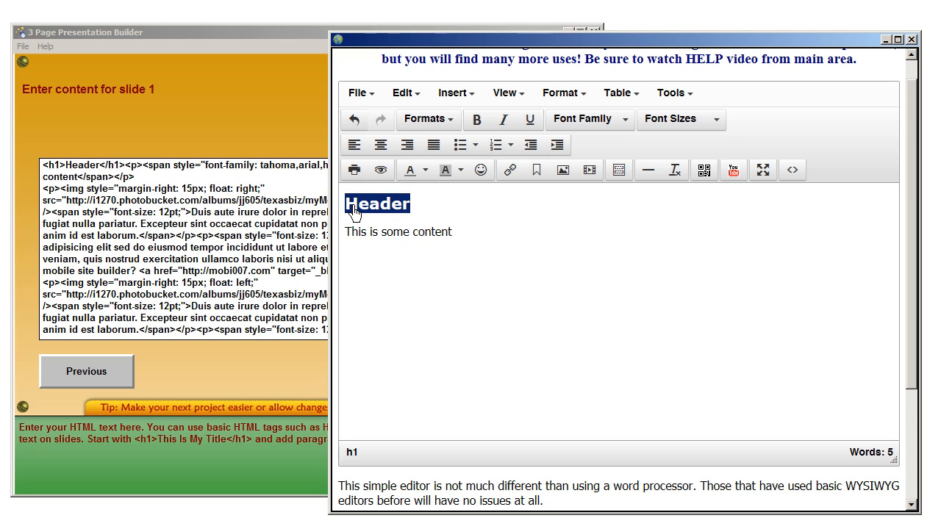
left_click(425, 170)
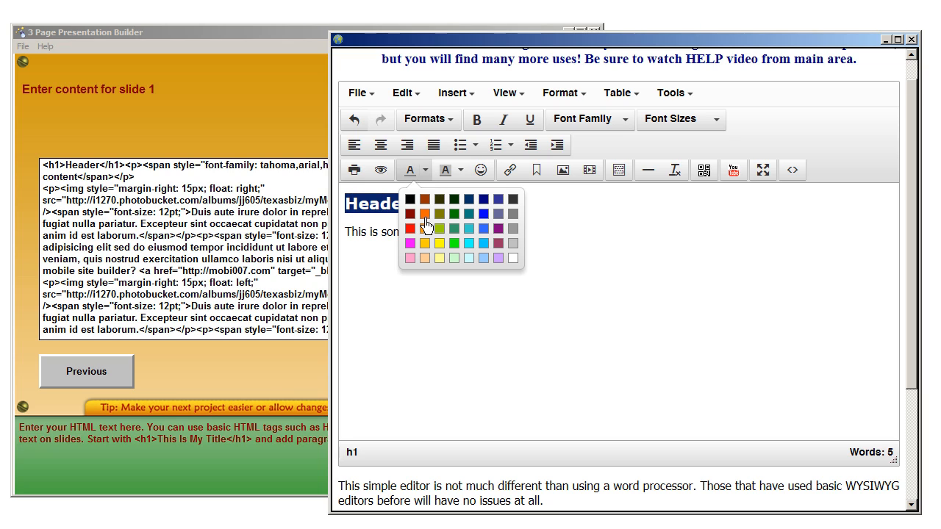
left_click(423, 241)
left_click(511, 248)
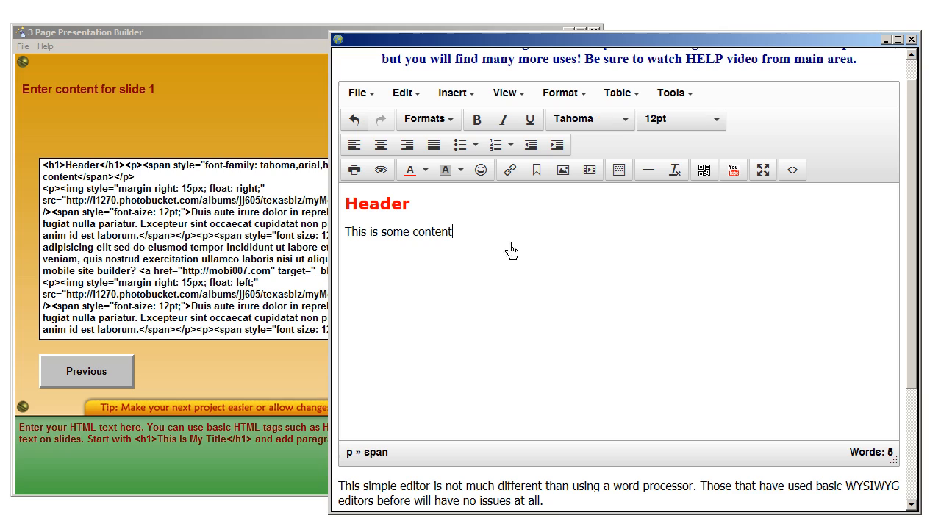
Step: Give the word "content" in the paragraph a yellow background color
left_click_drag(423, 238, 455, 240)
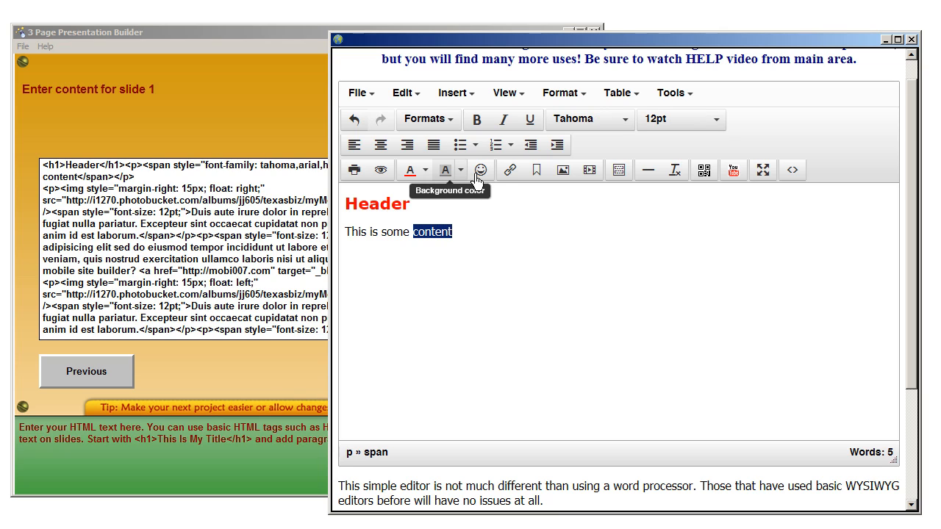
left_click(461, 170)
left_click(487, 252)
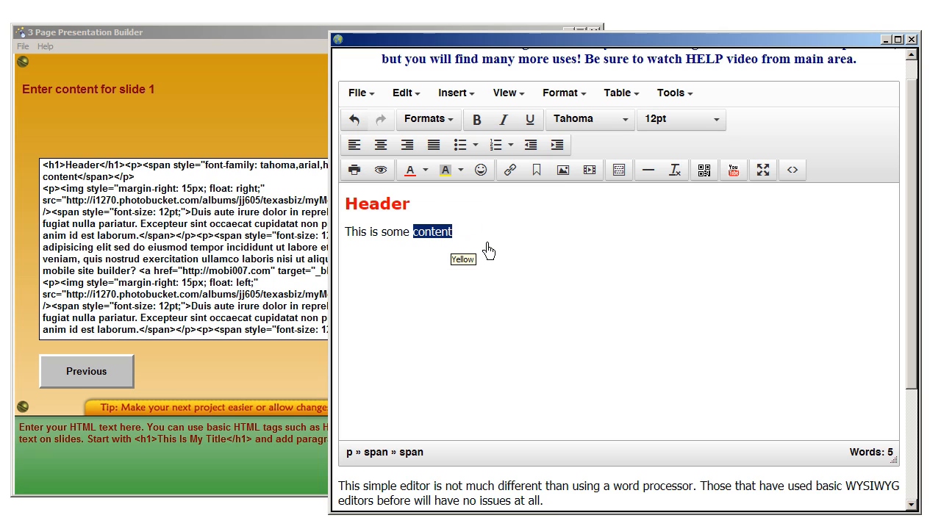
left_click(572, 248)
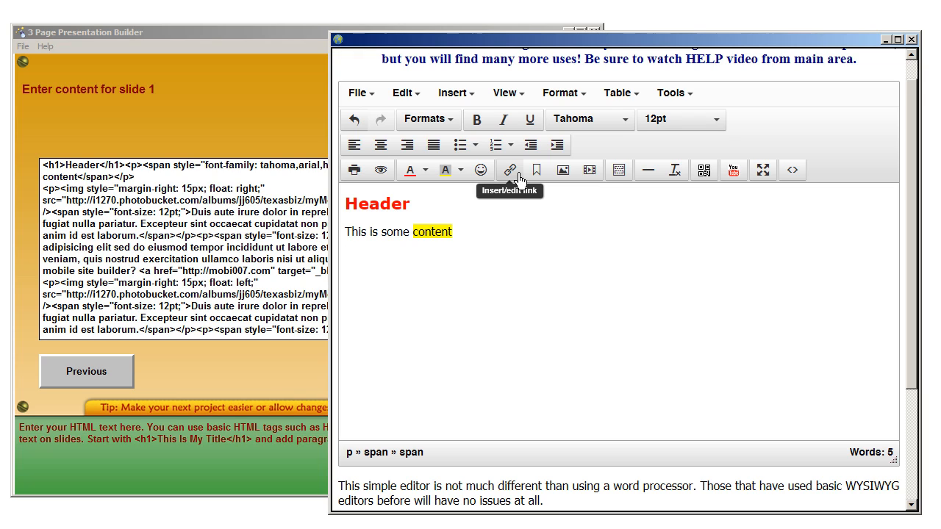
Step: End the paragraph with a period, add "Link" on a new line below it, and select that word
key("Return")
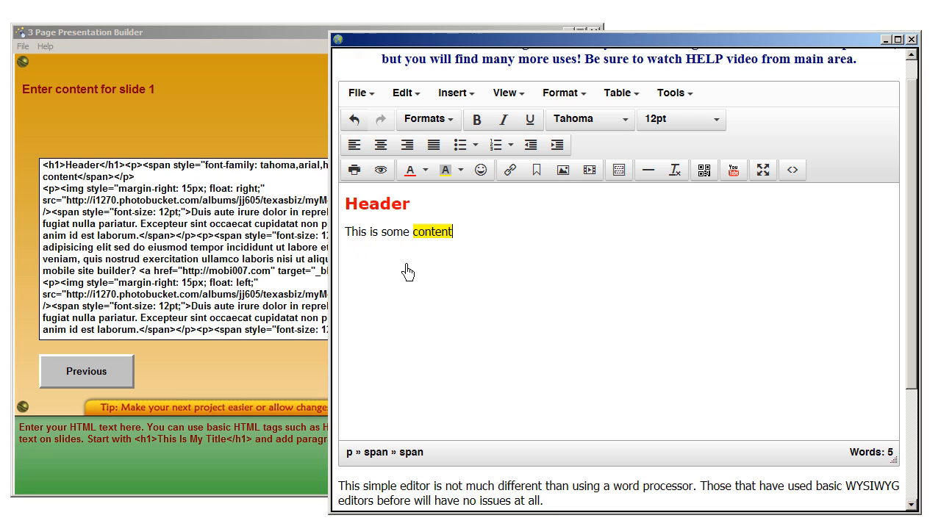
type(".")
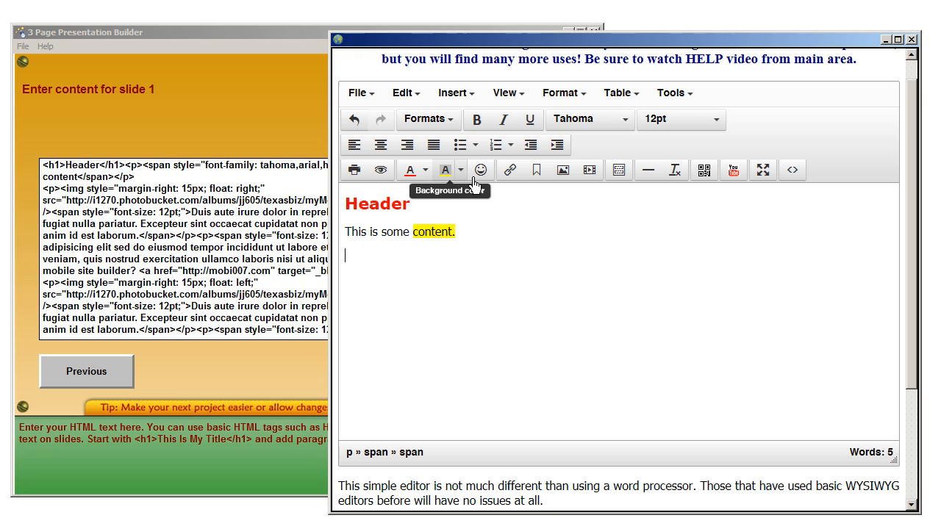
type("Link")
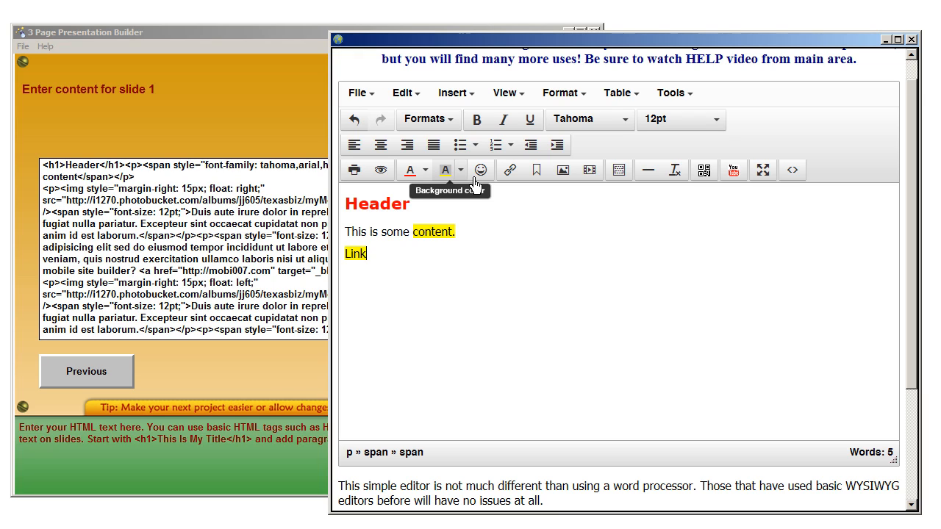
double_click(357, 266)
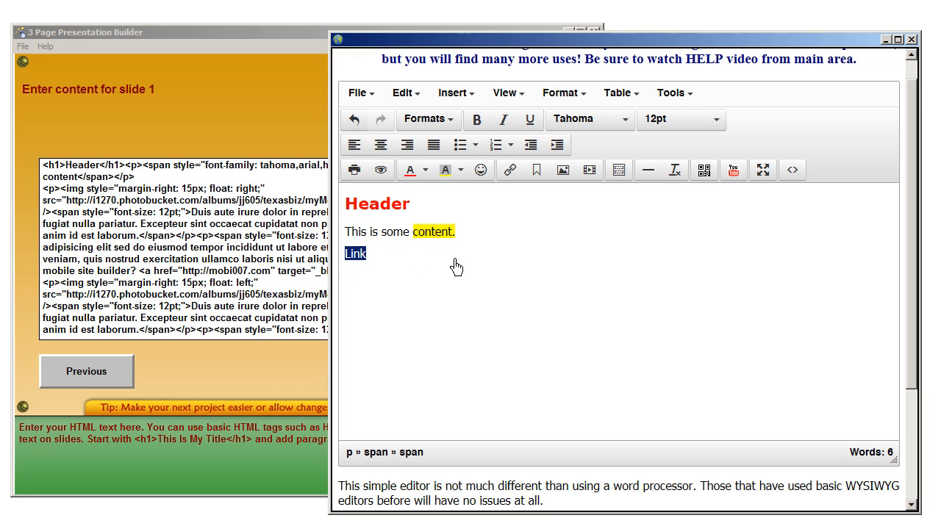
Step: Delete the highlighted "content." together with the "Link" line and retype "content." after "This is some"
left_click_drag(383, 262, 449, 244)
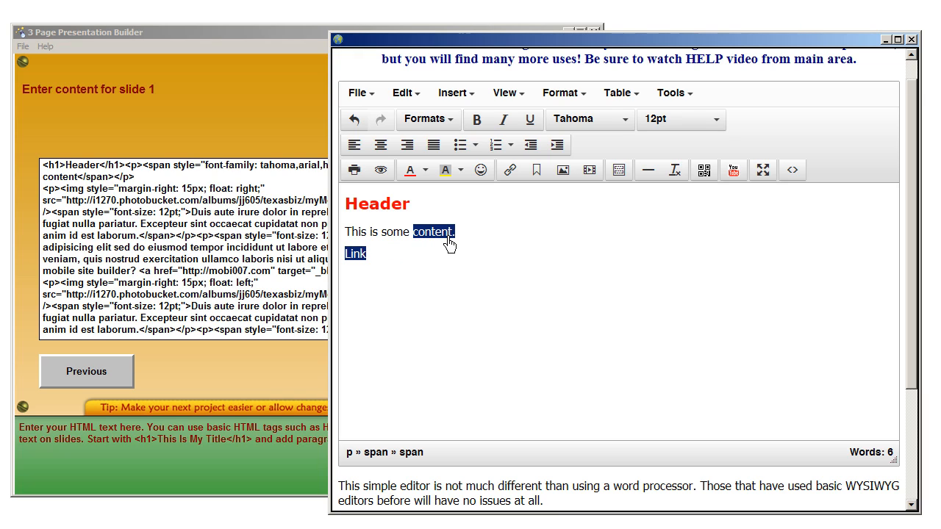
key("Delete")
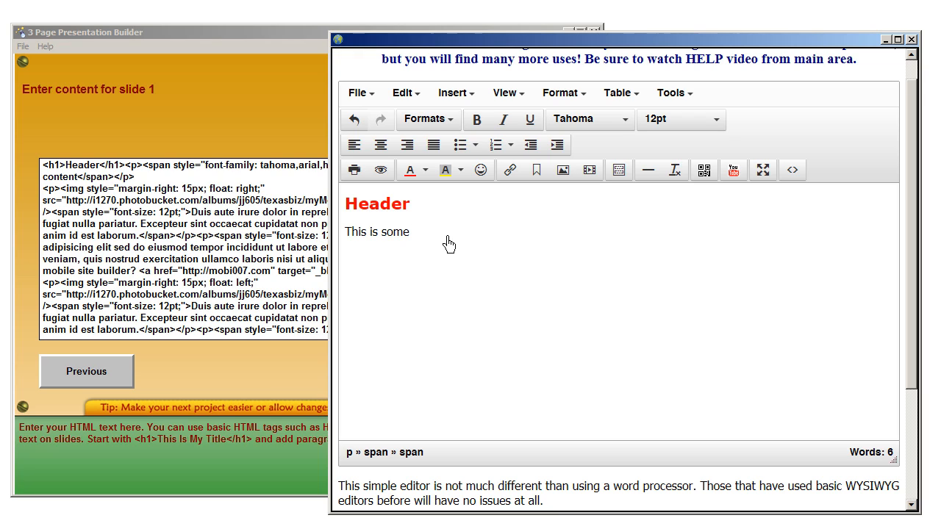
type("content.")
Step: Highlight the retyped word "content" with a yellow background, leaving its period unhighlighted
left_click_drag(413, 236, 462, 237)
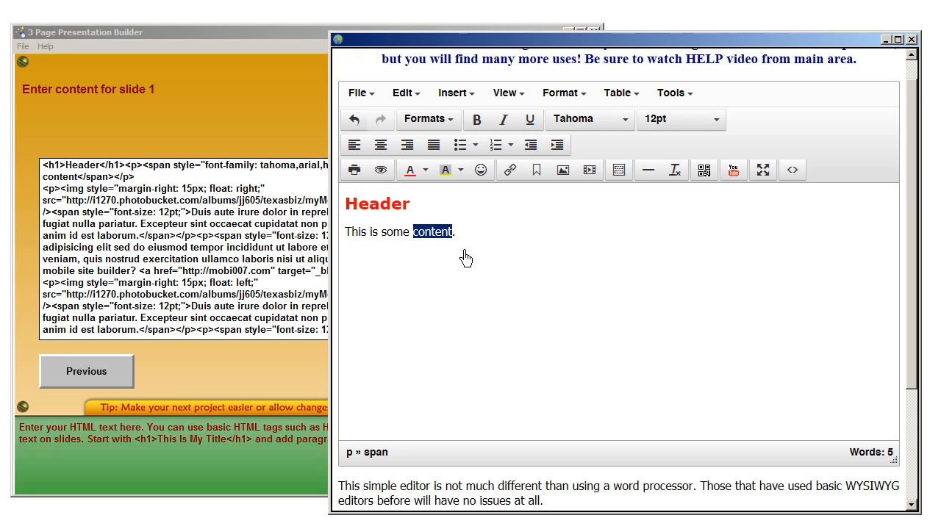
left_click(460, 171)
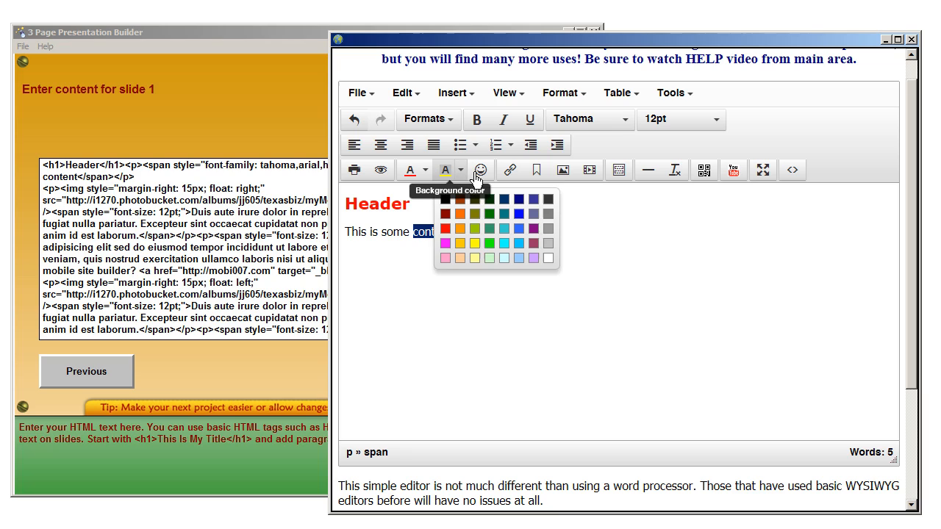
left_click(485, 249)
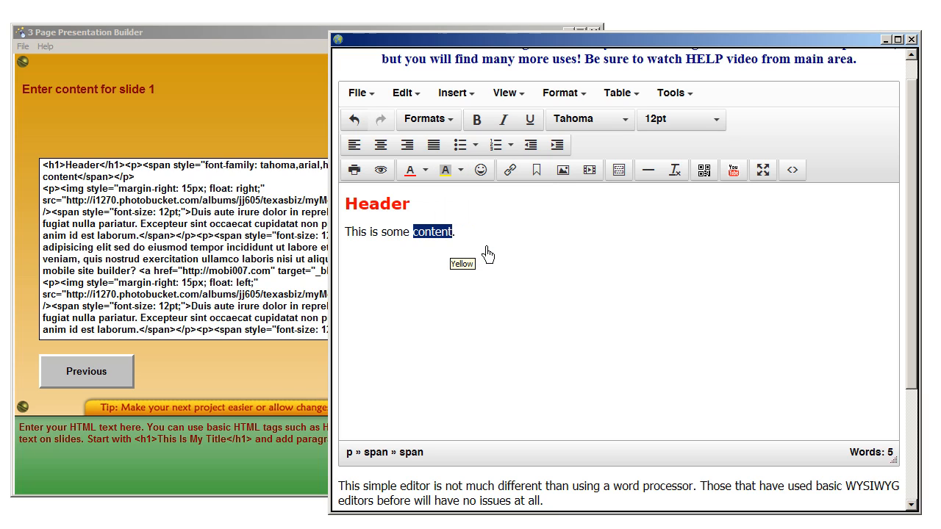
left_click(594, 255)
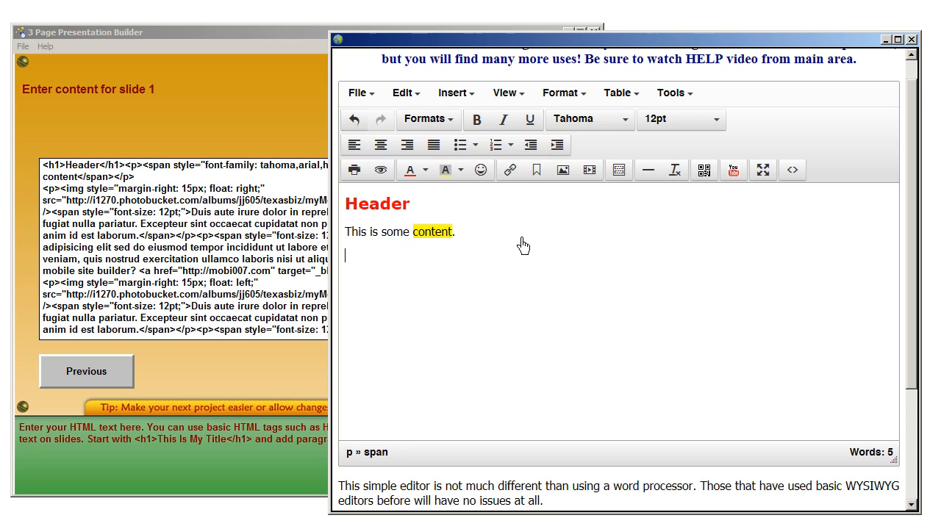
type("k")
double_click(357, 256)
left_click(511, 170)
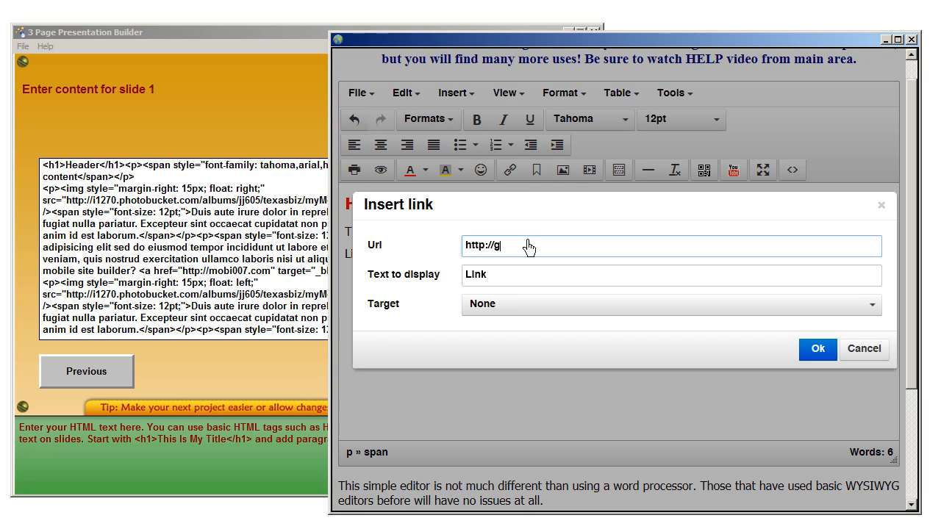
type("http://google.com")
left_click(877, 315)
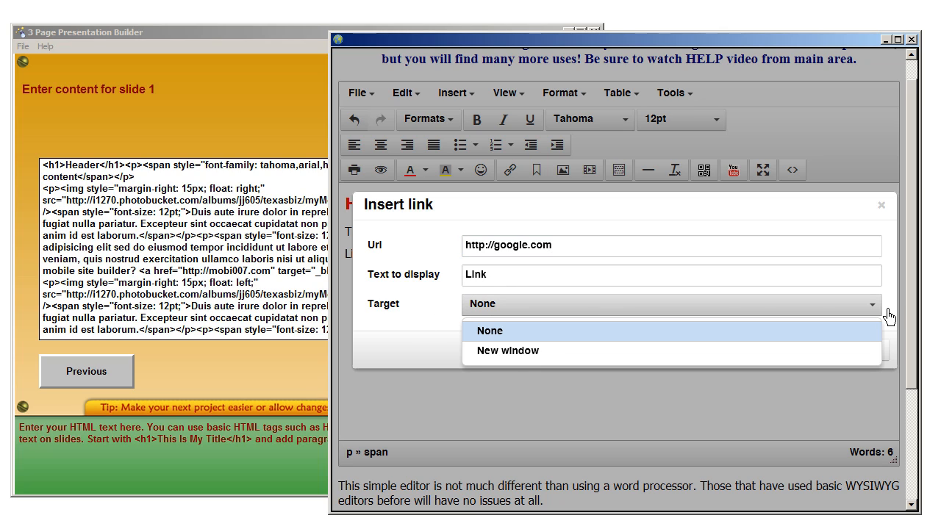
left_click(517, 352)
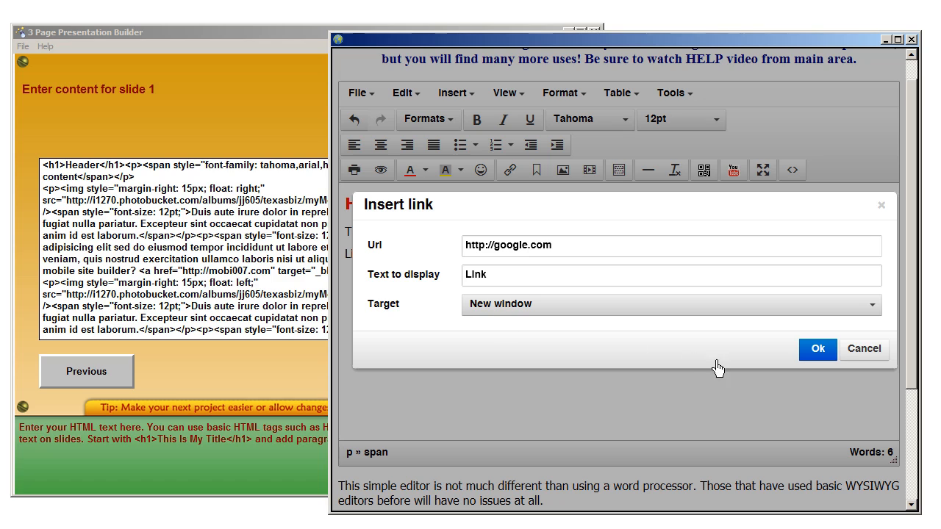
left_click(833, 352)
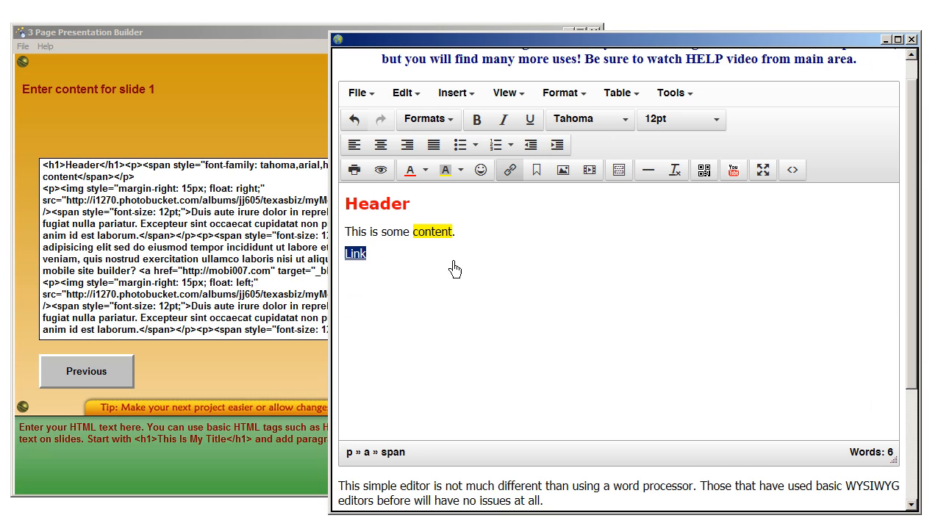
left_click(409, 256)
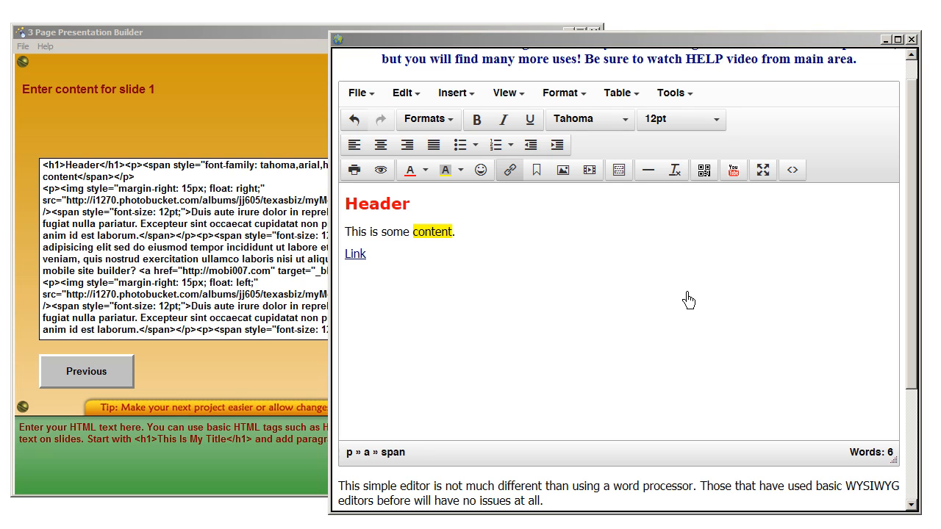
Step: Inspect the content's HTML source code and delete all of it to empty the editor
left_click(791, 173)
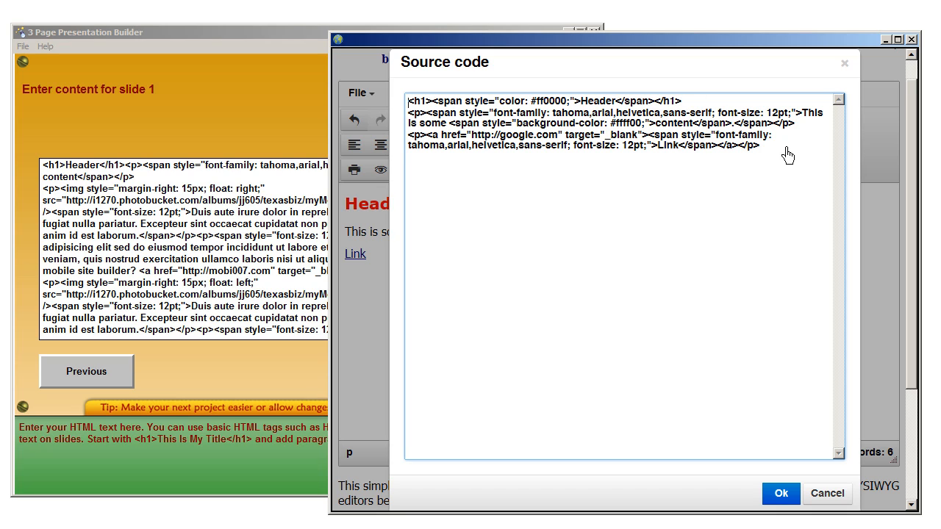
left_click(842, 499)
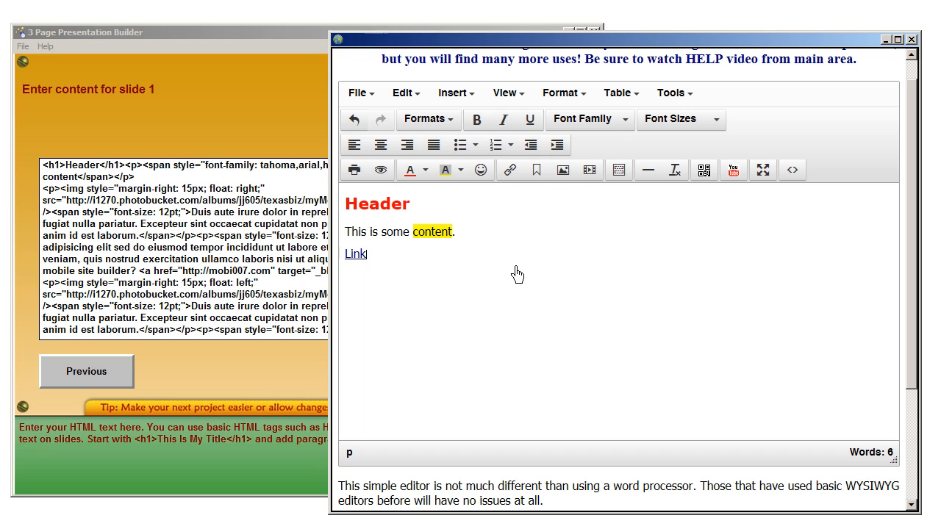
left_click(792, 170)
left_click_drag(787, 158, 358, 110)
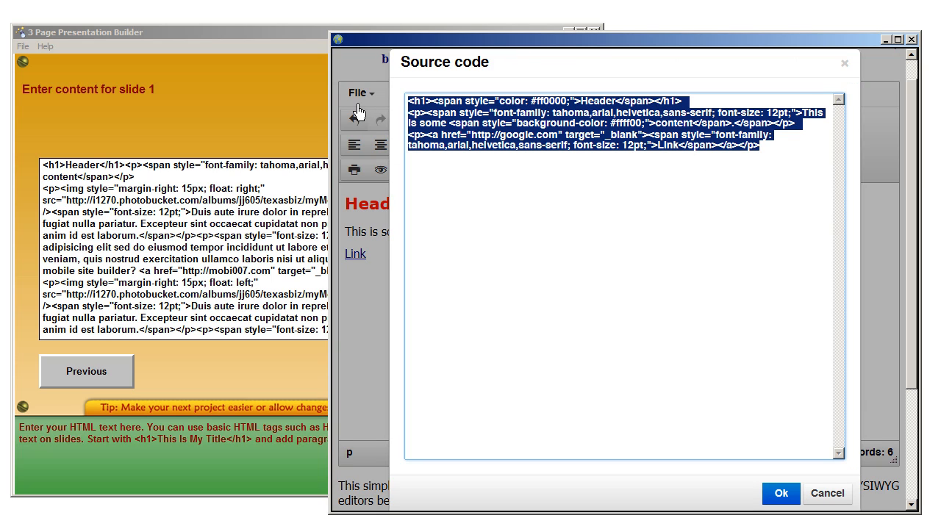
key("Delete")
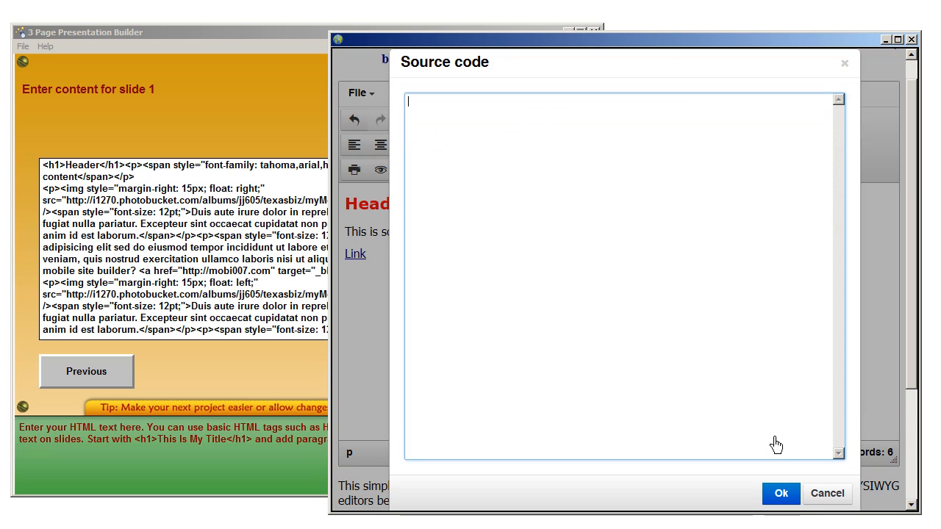
left_click(792, 496)
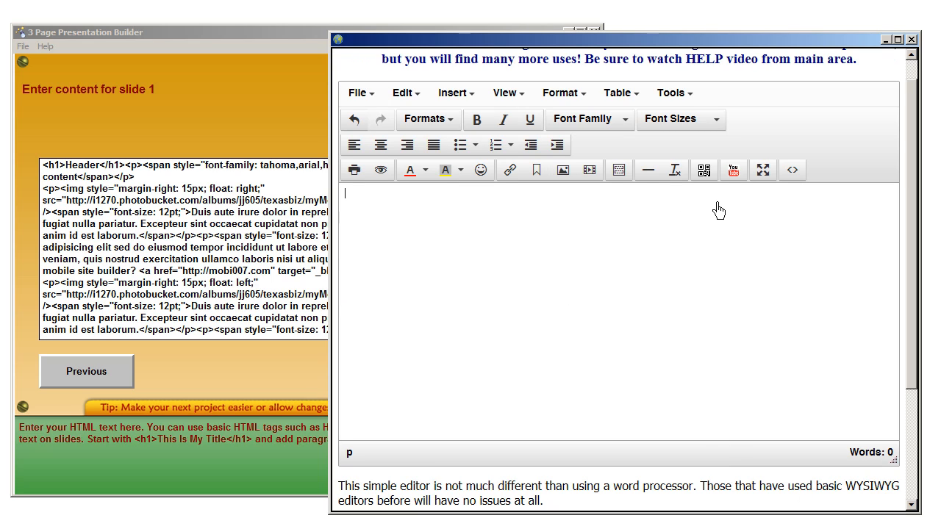
Step: View the YouTube video insertion options and close them without inserting a video
left_click(744, 178)
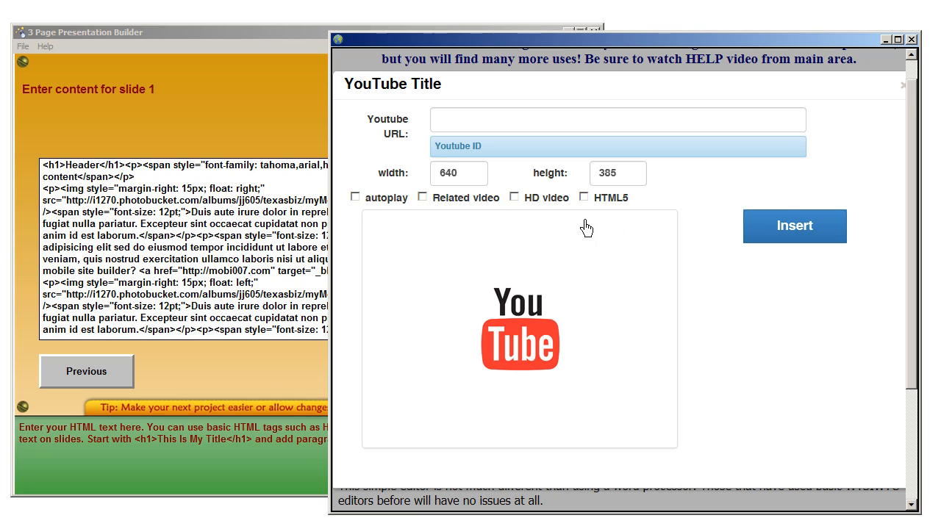
left_click(904, 86)
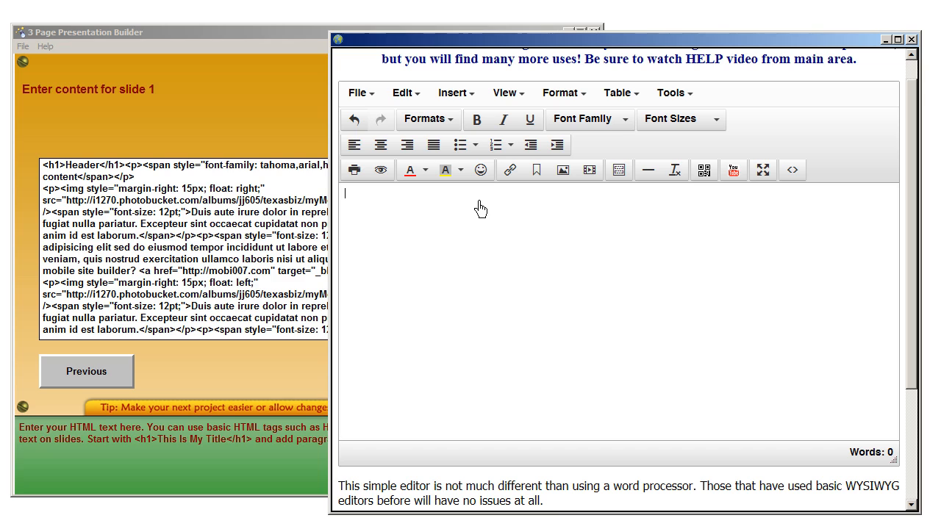
Step: Set up a new QR code with the Url format, Small size and the red color #cf1919
left_click(717, 182)
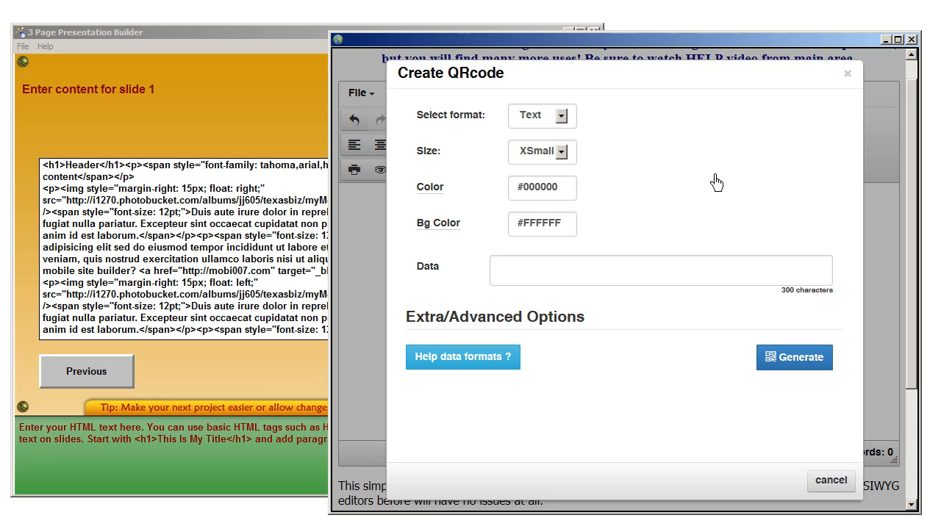
left_click(561, 116)
left_click(543, 141)
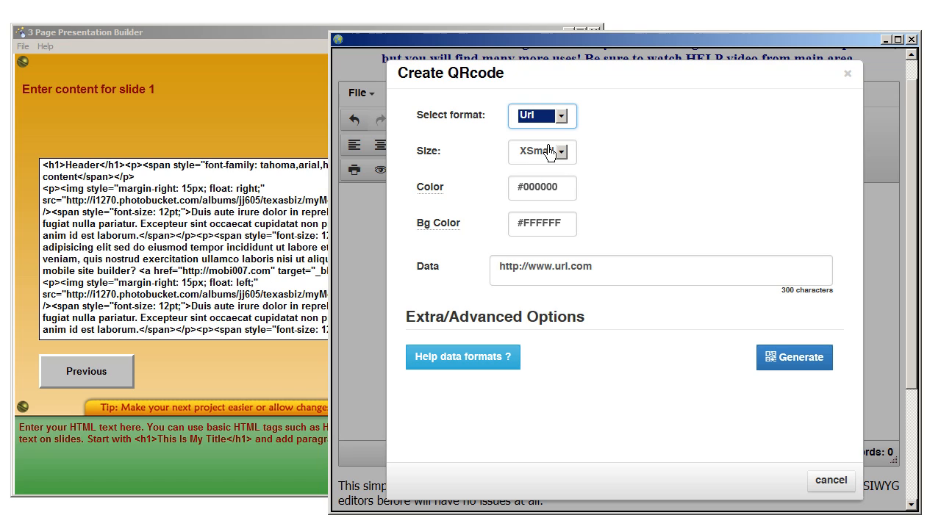
left_click(561, 152)
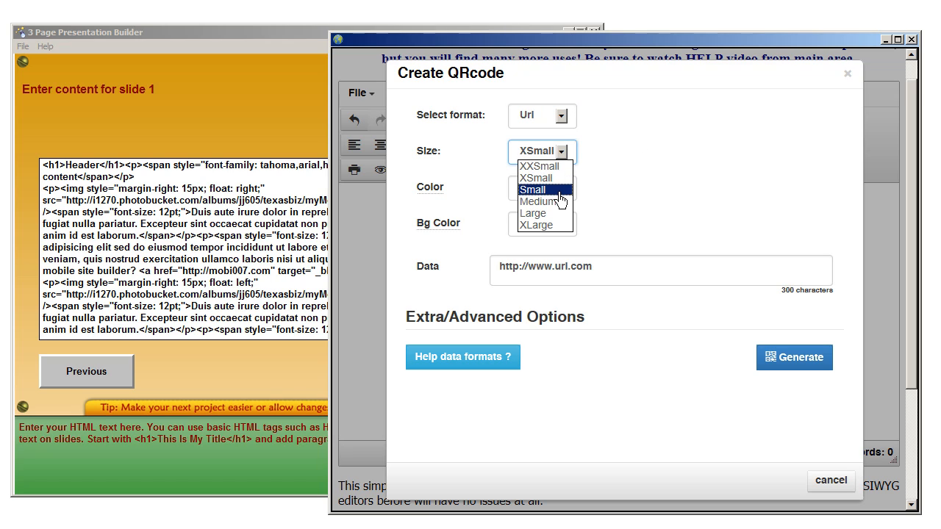
left_click(557, 193)
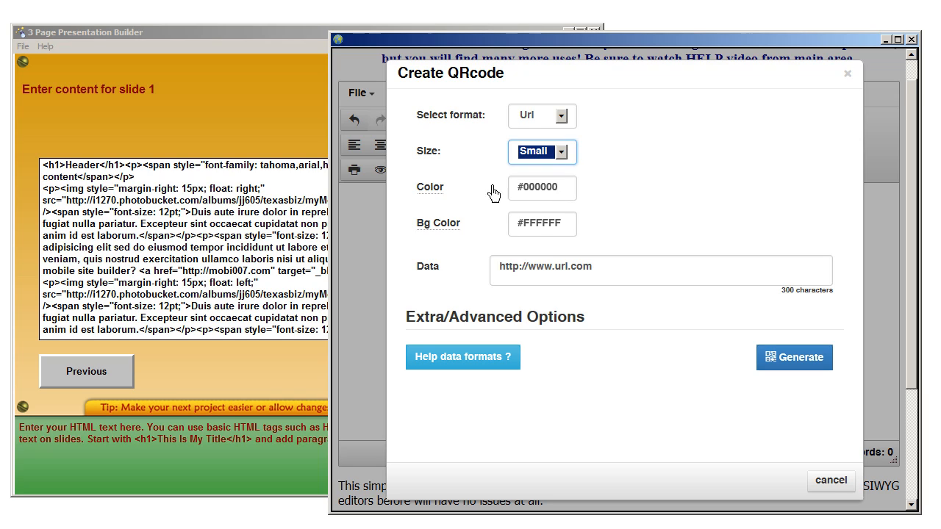
left_click(576, 192)
left_click(584, 223)
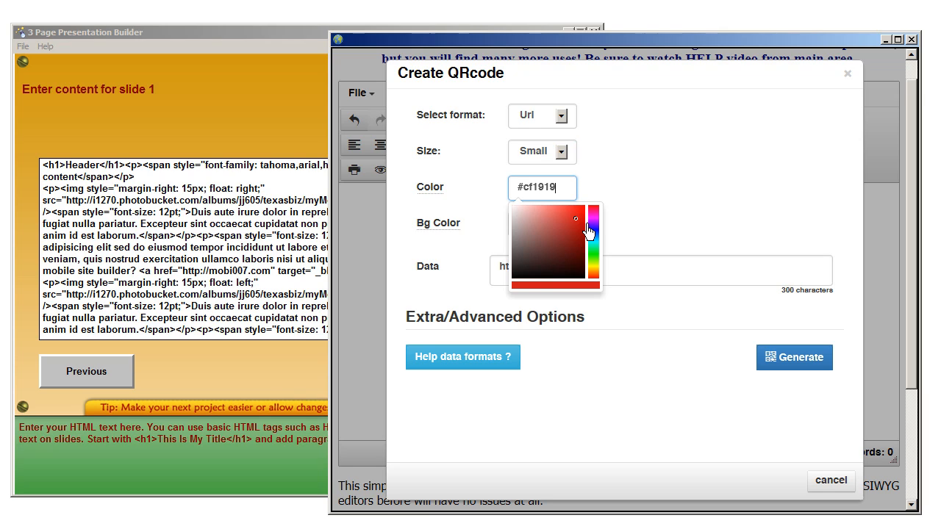
left_click(685, 213)
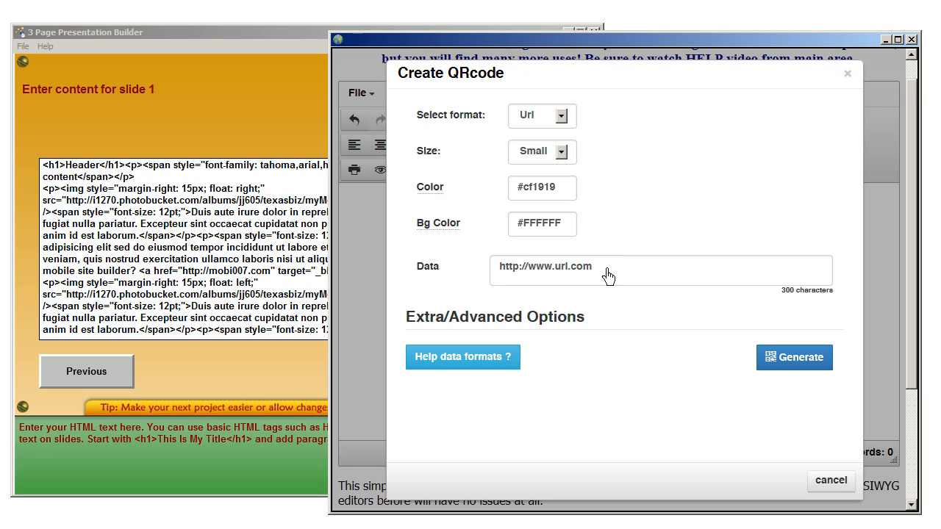
left_click_drag(605, 269, 556, 277)
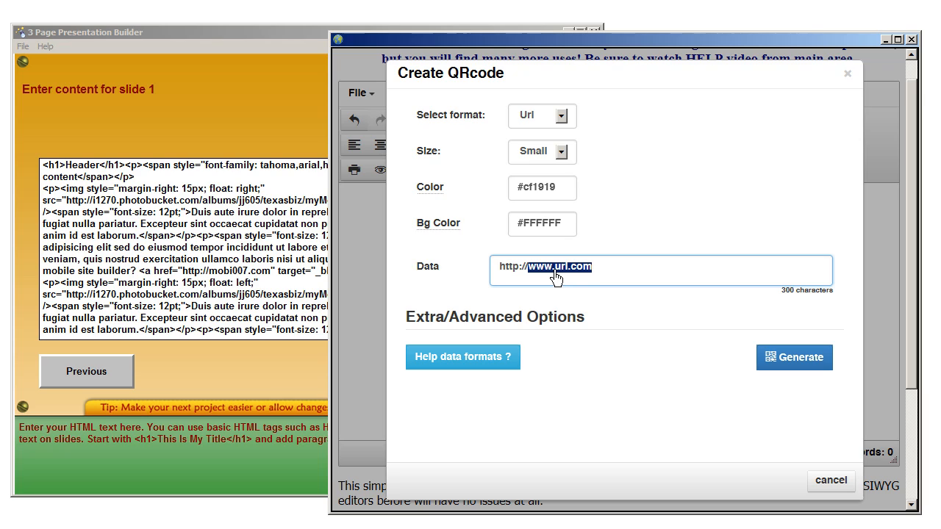
type("google")
left_click(820, 371)
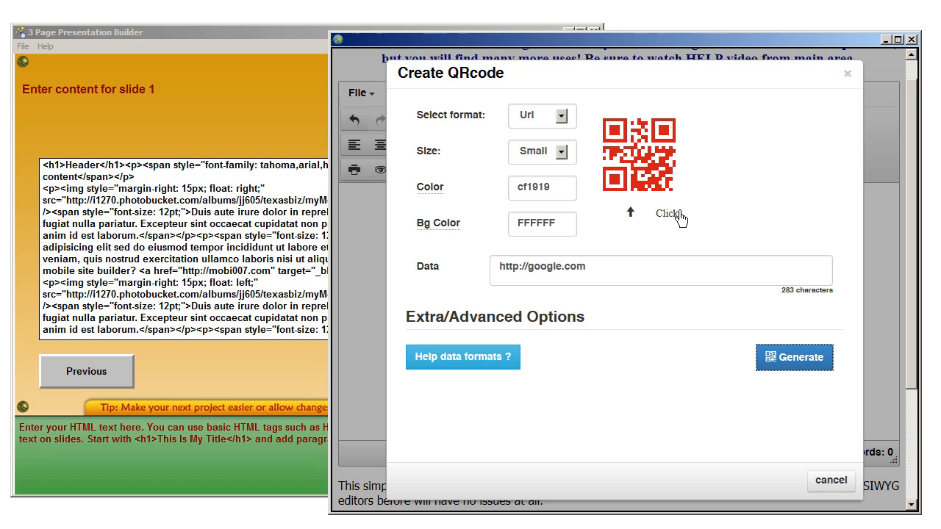
left_click(656, 190)
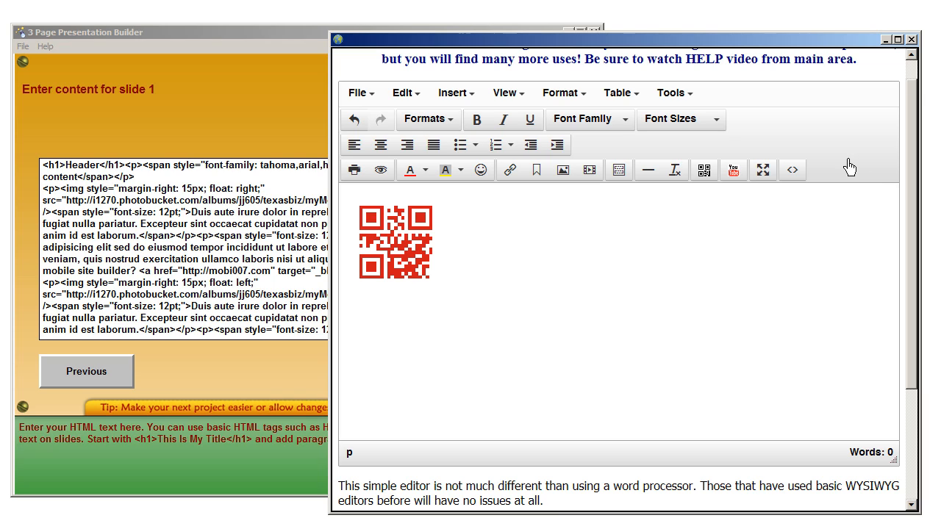
Step: View the editor in full screen, return it to normal size, and look over the available table commands
left_click(764, 175)
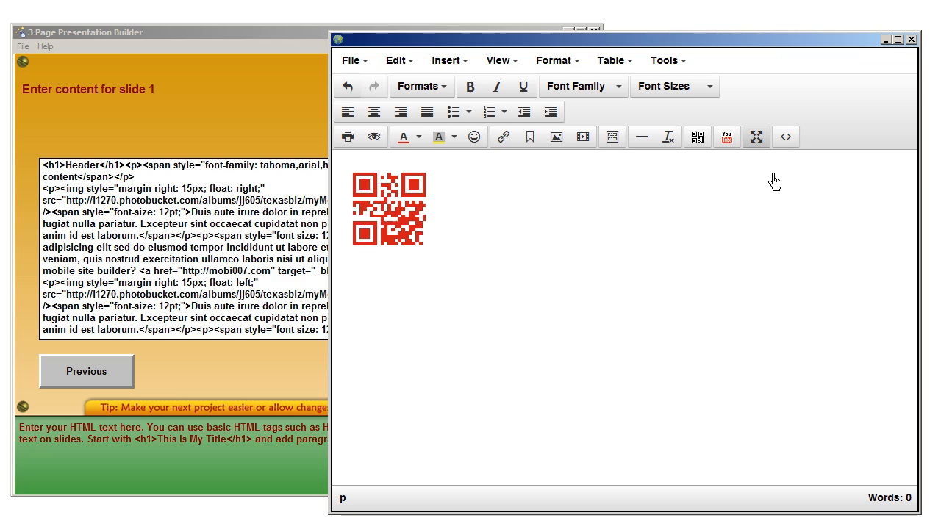
left_click(760, 139)
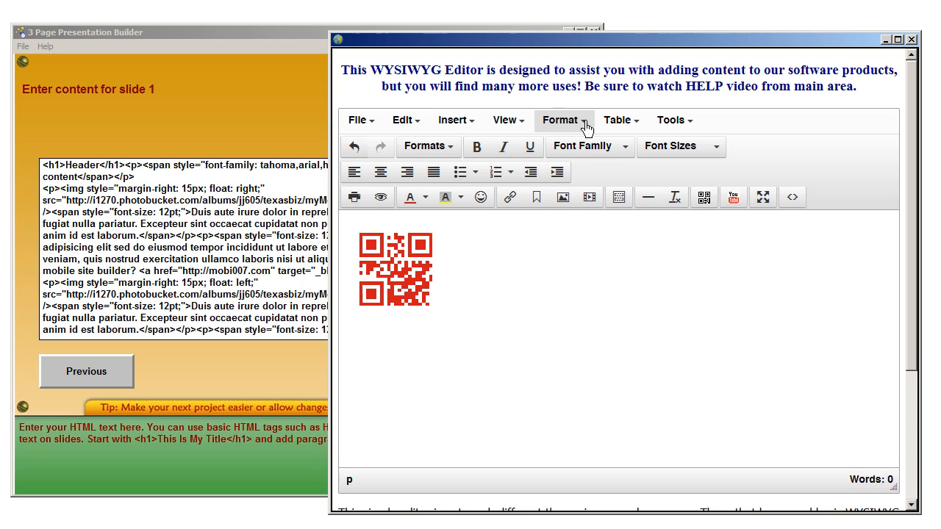
left_click(642, 130)
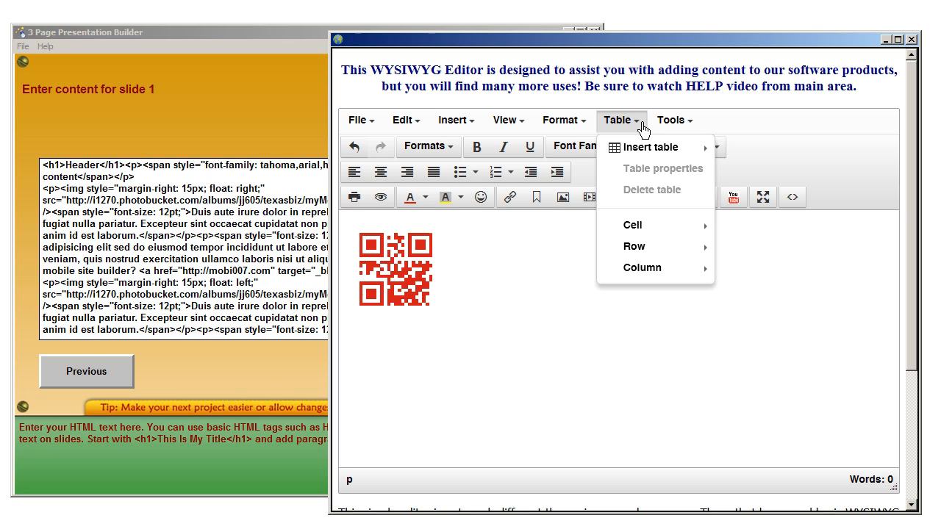
left_click(641, 129)
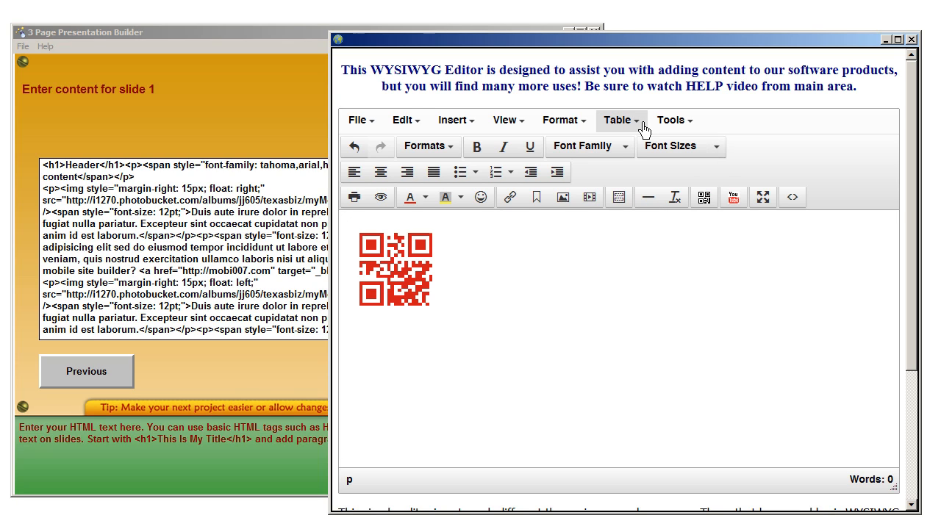